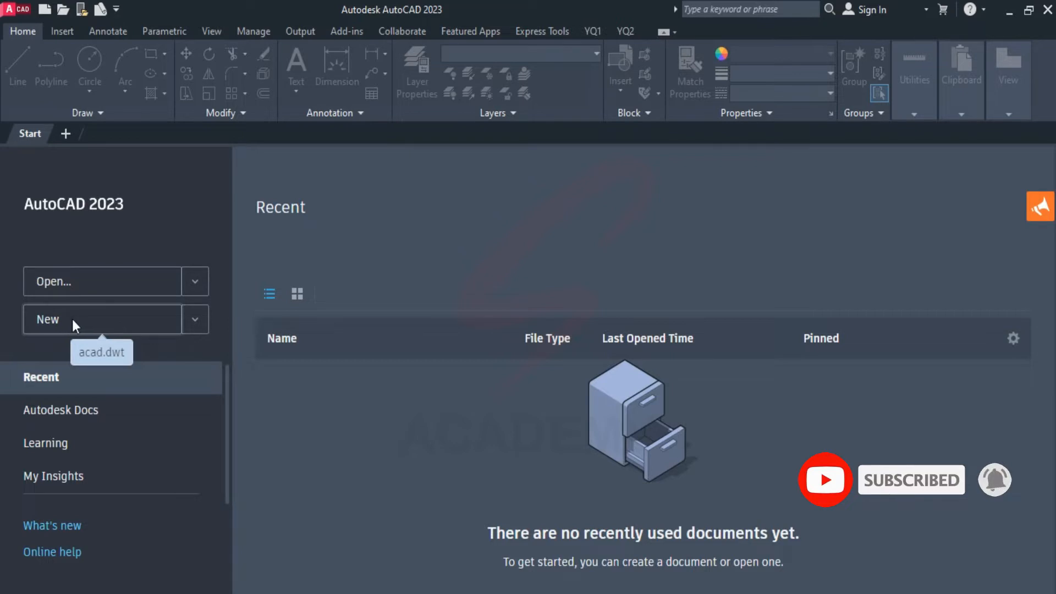
- Create a new drawing from the acad.dwt template
left_click(72, 319)
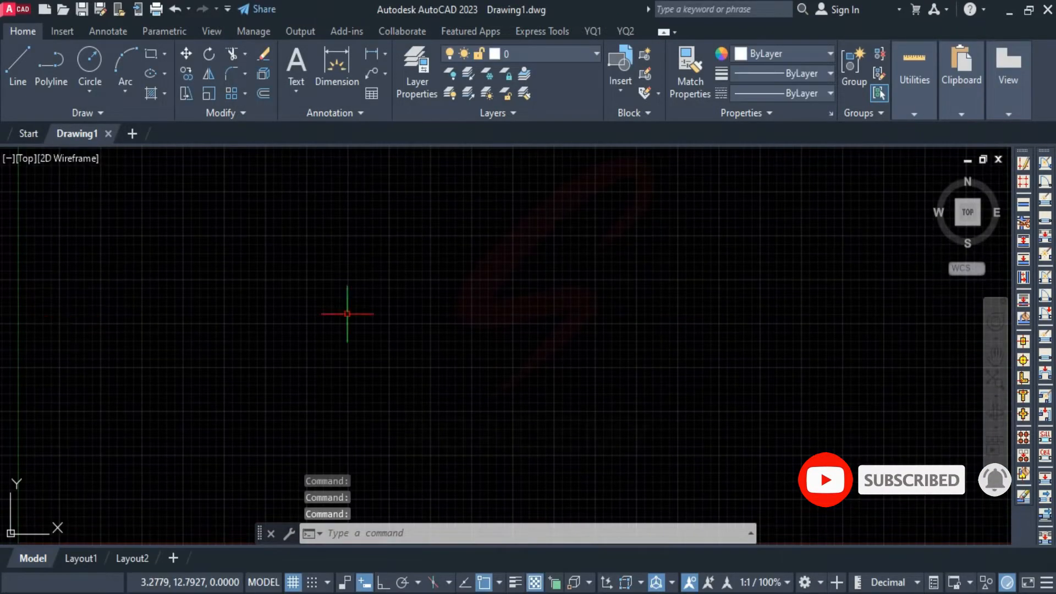
left_click(542, 341)
left_click(498, 281)
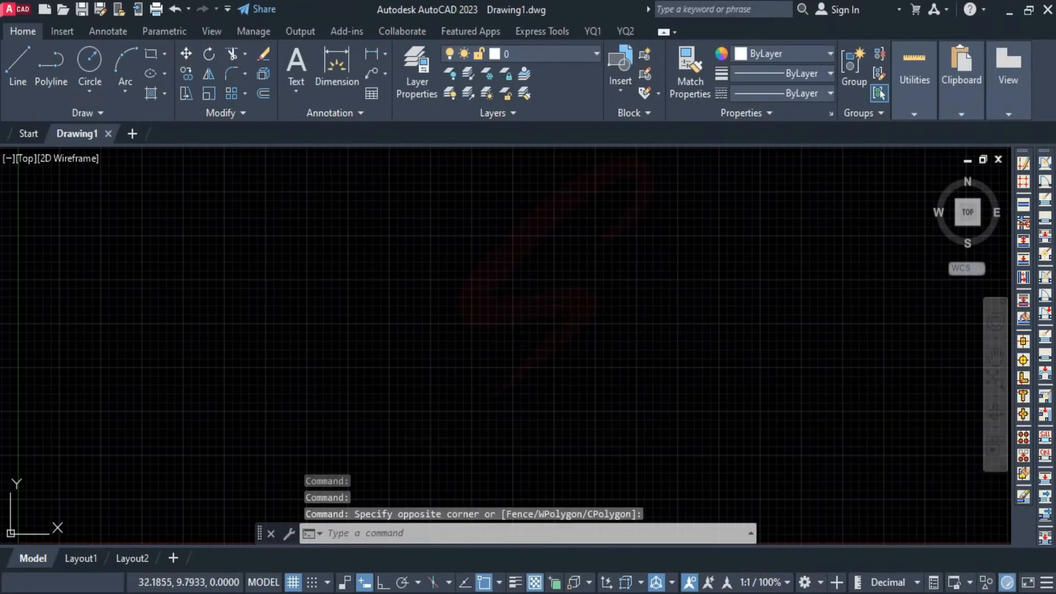
left_click(553, 368)
left_click(404, 198)
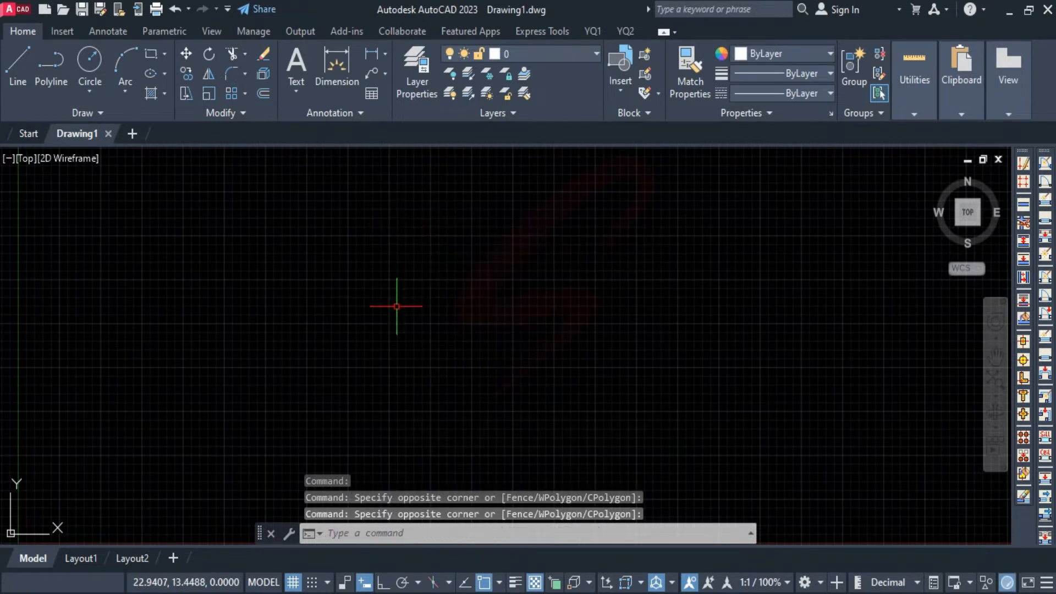
- Set the drawing's insertion scale units to millimeters
type("un")
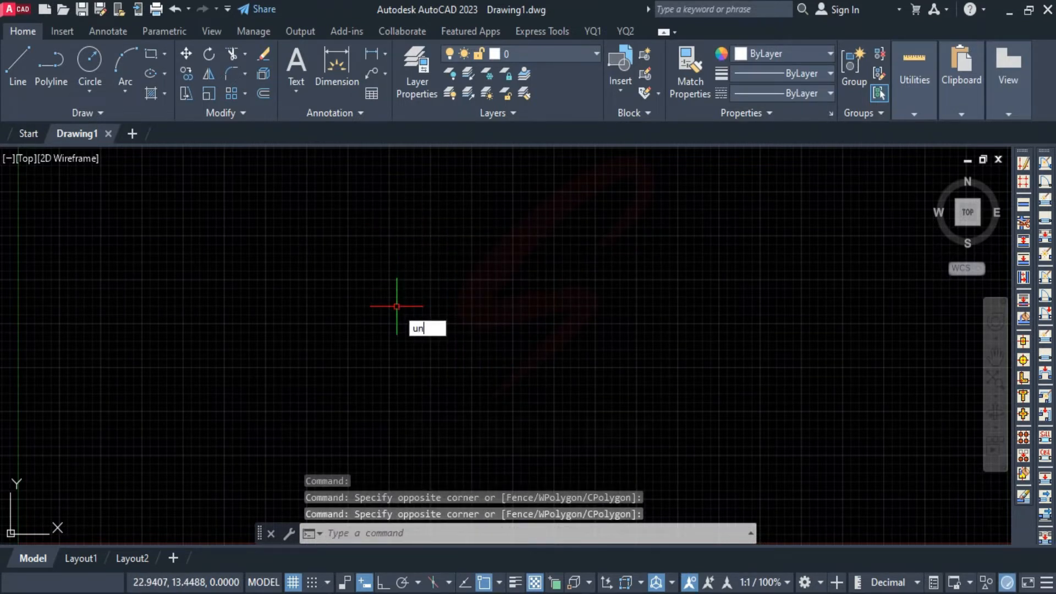
key("Return")
left_click(457, 305)
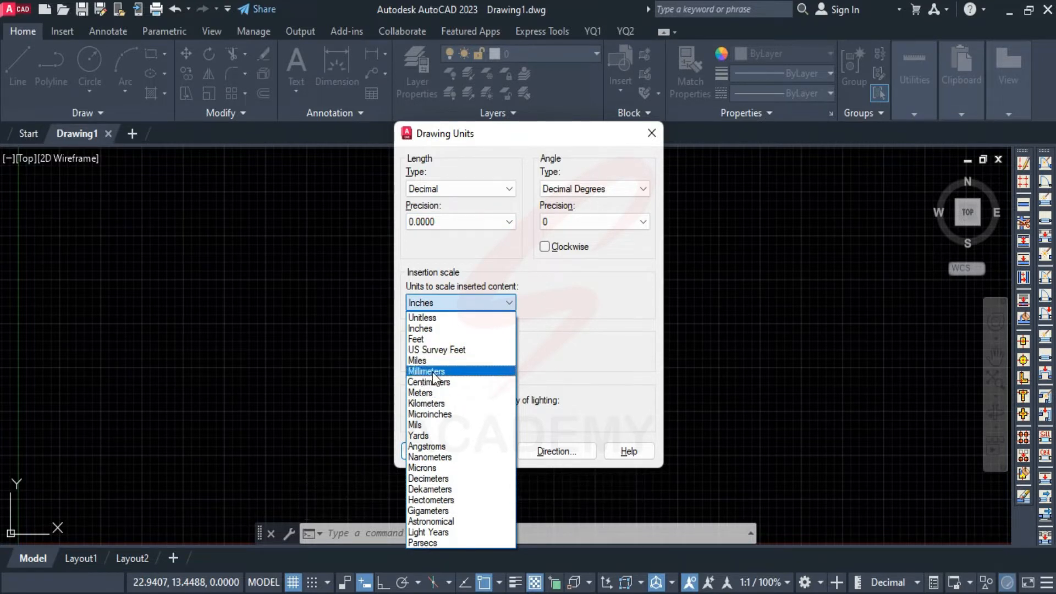
left_click(432, 371)
left_click(426, 451)
- Draw a 200 by 200 mm rectangle in the empty drawing area
type("re")
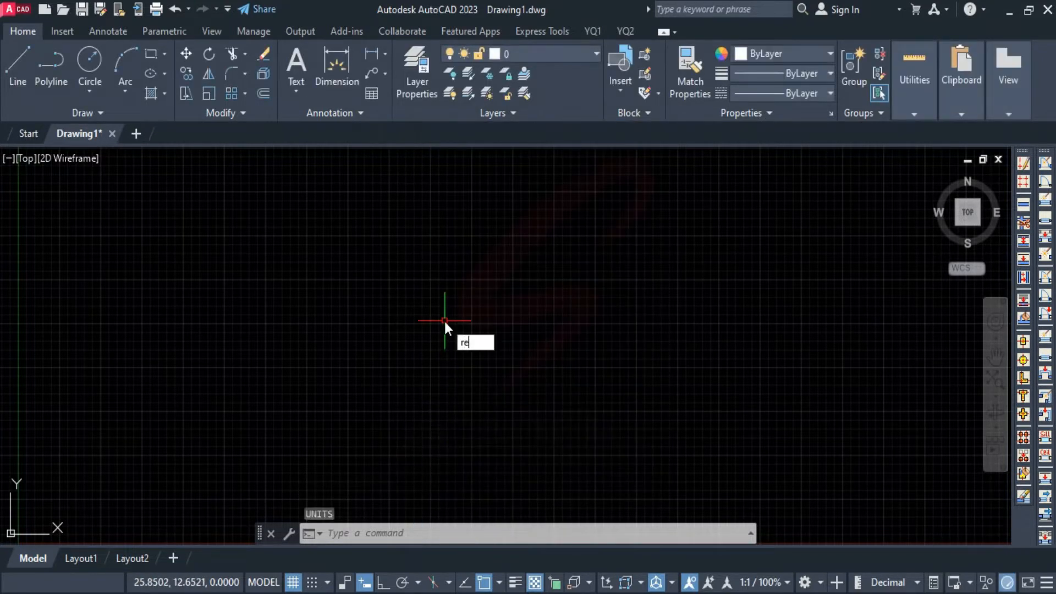
type("c")
key("Return")
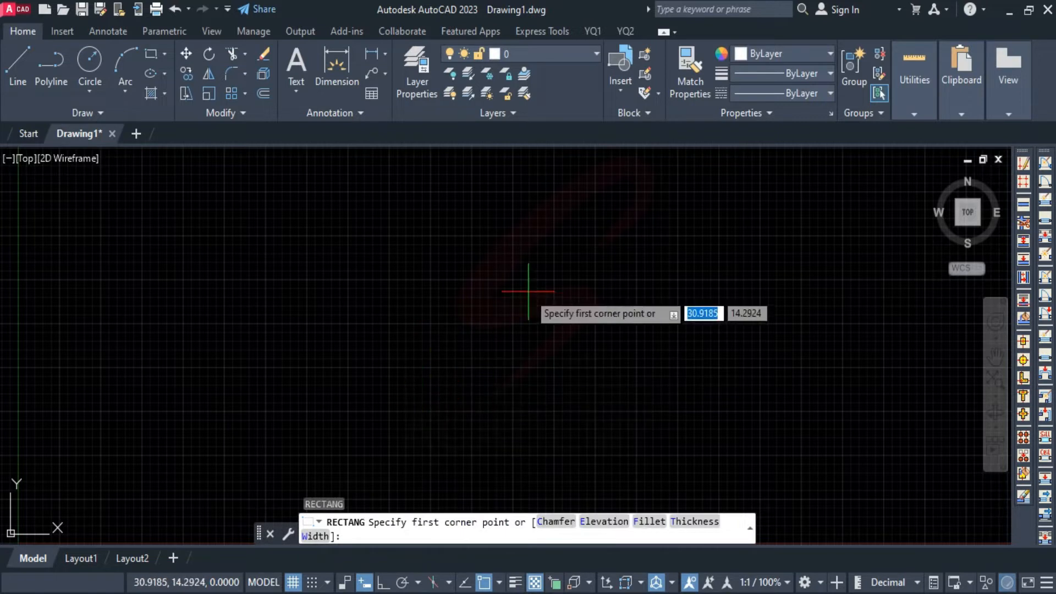
left_click(418, 391)
type("200m")
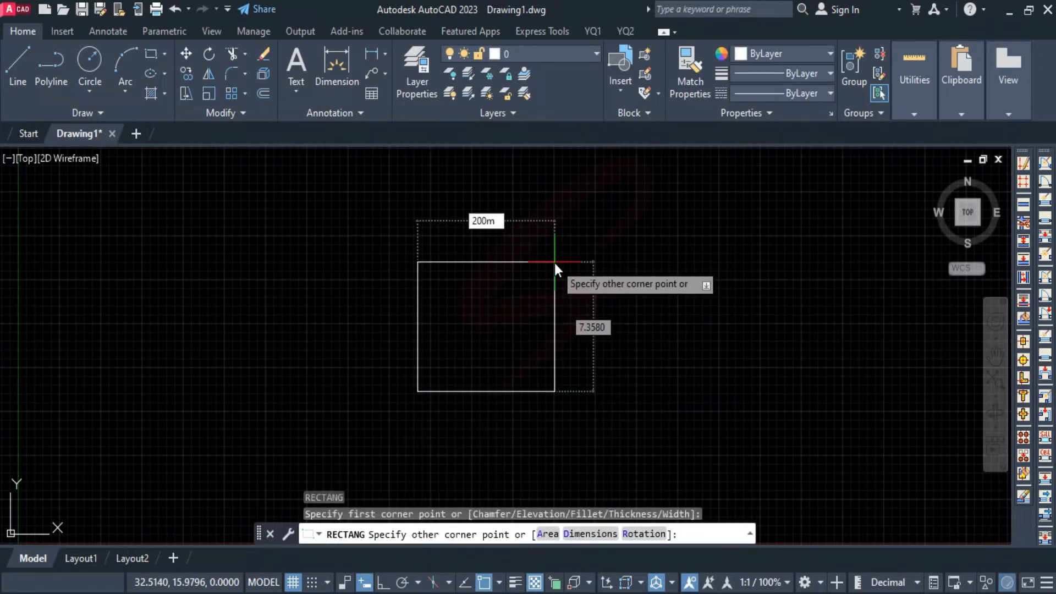
key("BackSpace")
key("Tab")
type("20")
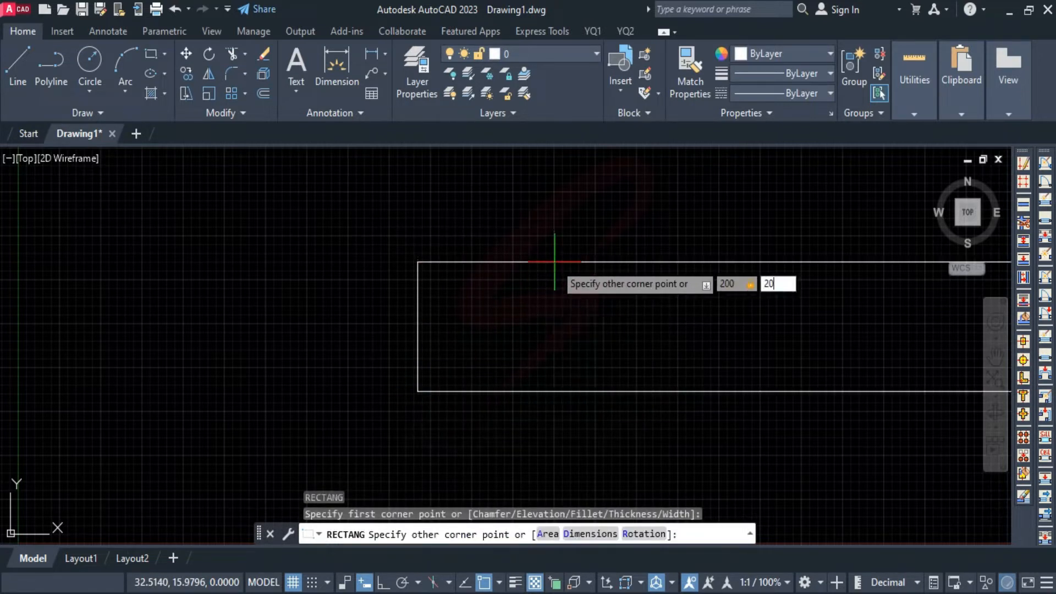
type("0")
key("Return")
type("z")
key("Return")
type("e")
key("Return")
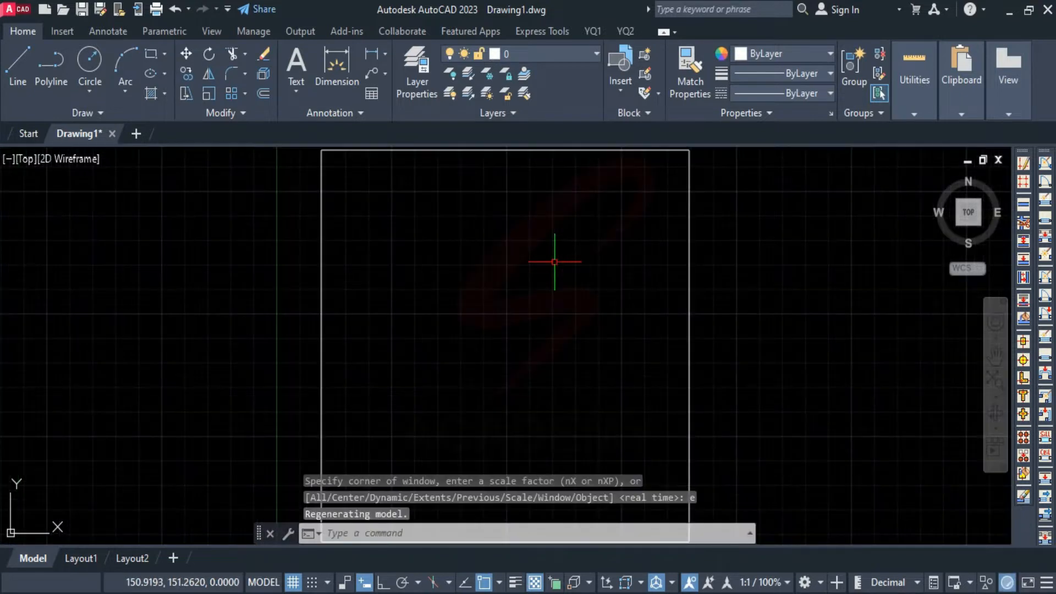
key("Escape")
key("Escape")
key("Escape")
middle_click_drag(499, 283, 513, 317)
left_click(731, 378)
left_click(703, 459)
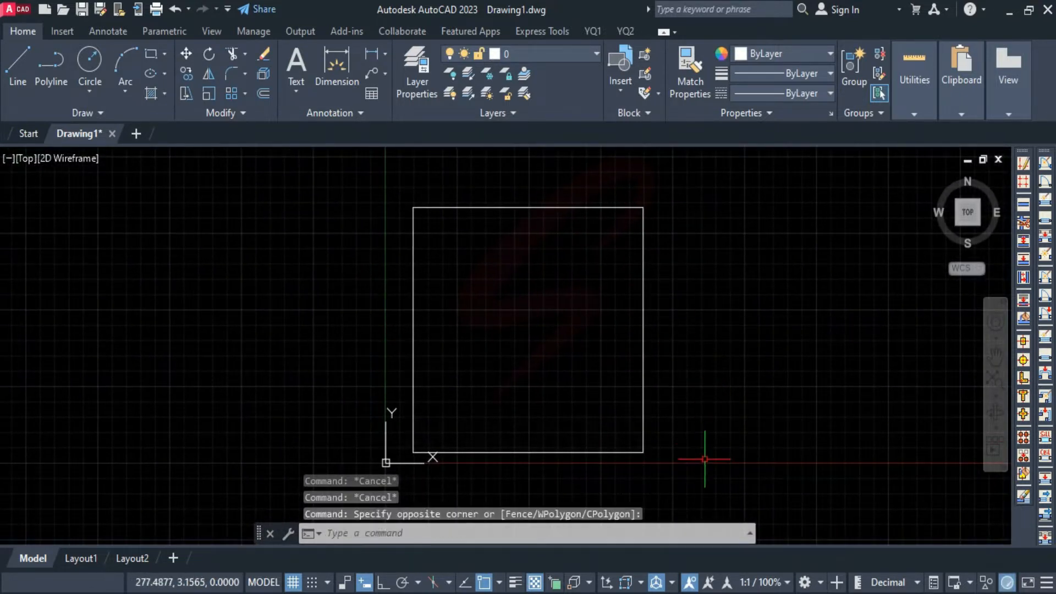
left_click(702, 457)
left_click(657, 202)
left_click(701, 470)
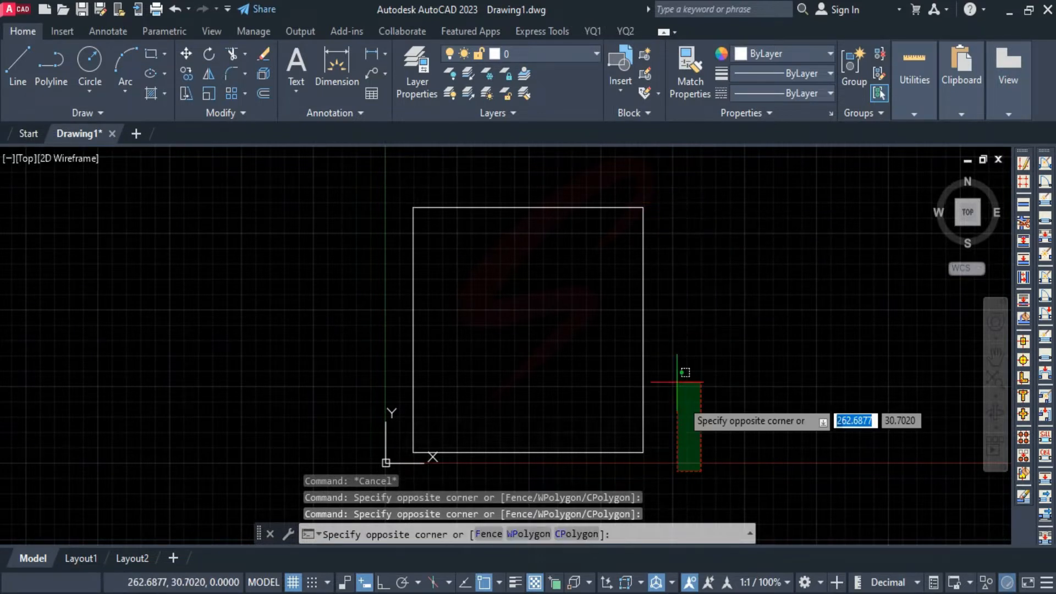
left_click(655, 198)
key("Escape")
key("Escape")
key("Escape")
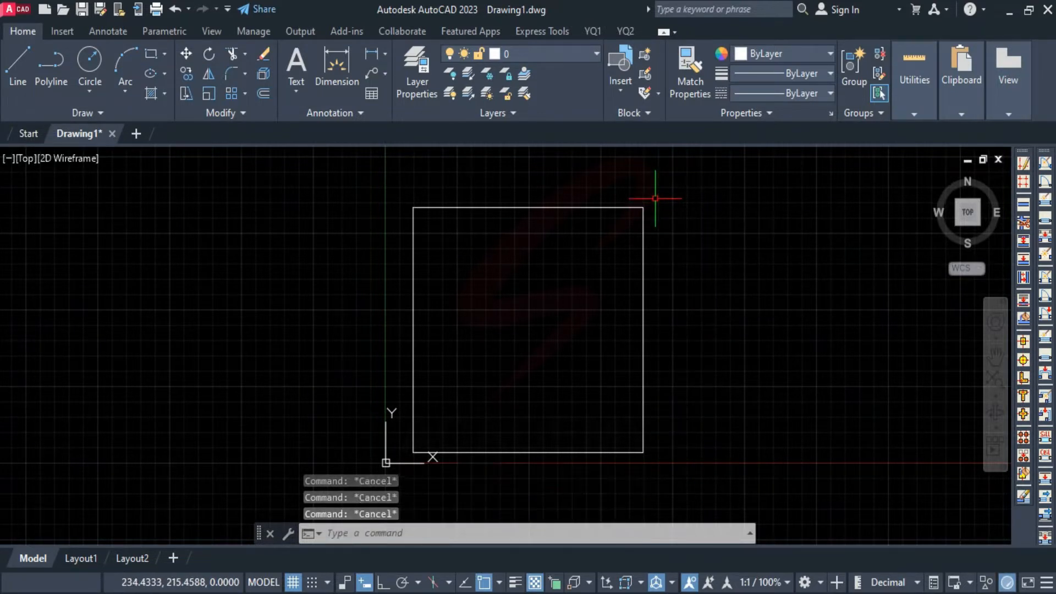
left_click(684, 459)
left_click(667, 196)
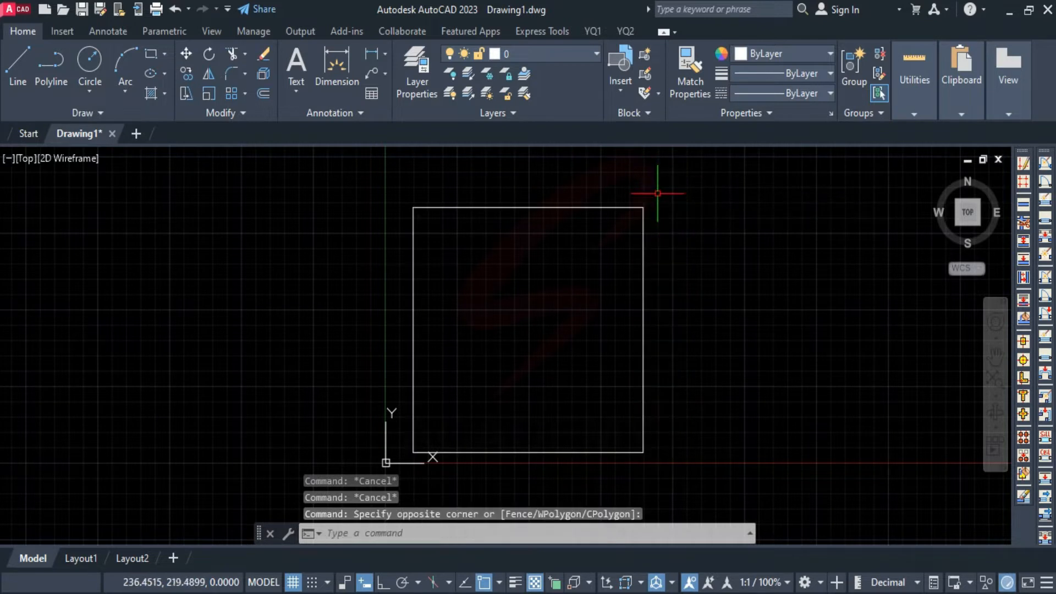
key("Escape")
middle_click_drag(682, 239, 672, 238)
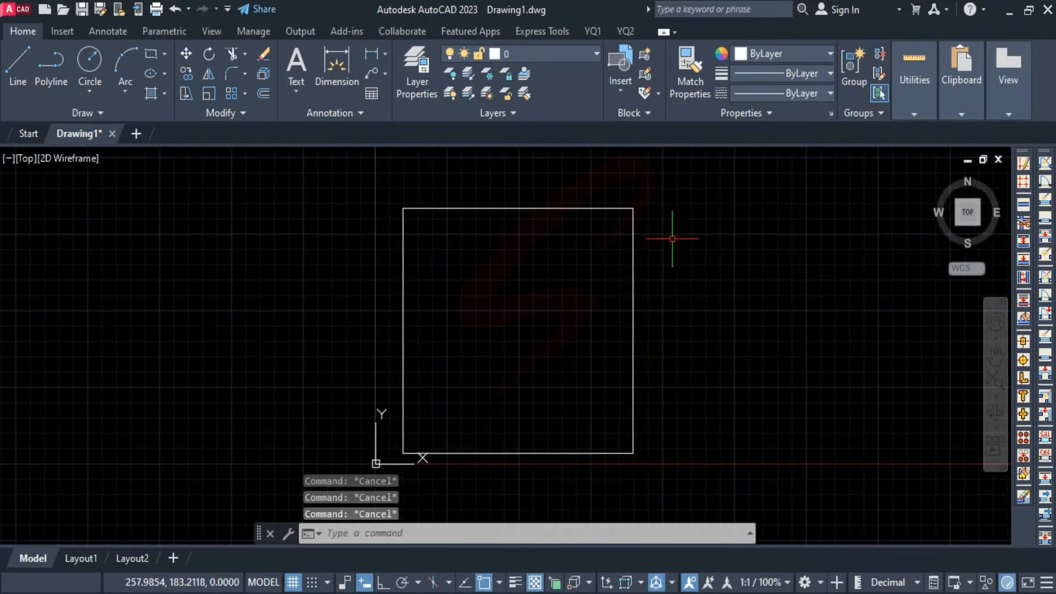
- Turn off the grid display in the drawing area
key("F7")
left_click(756, 396)
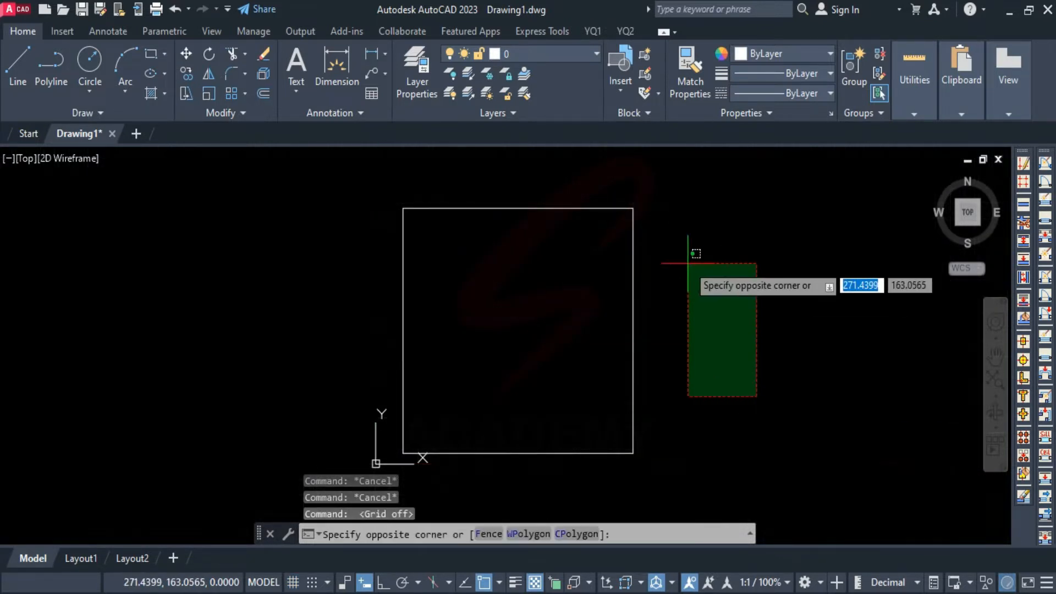
left_click(688, 264)
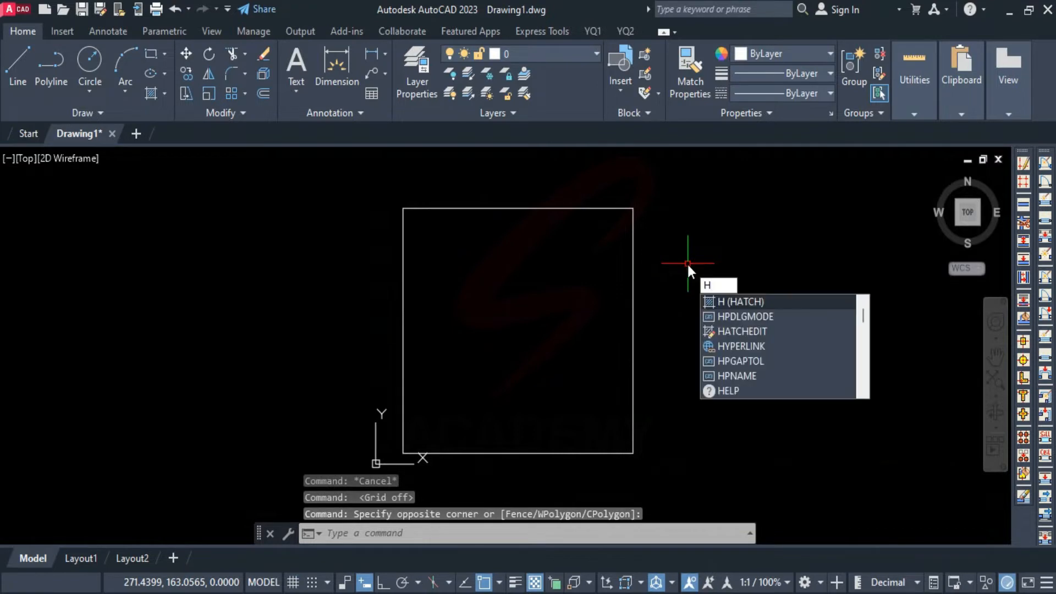
- Hatch the inside of the 200 mm square with the AR-BRSTD brick pattern, selecting its outline as the boundary
key("Return")
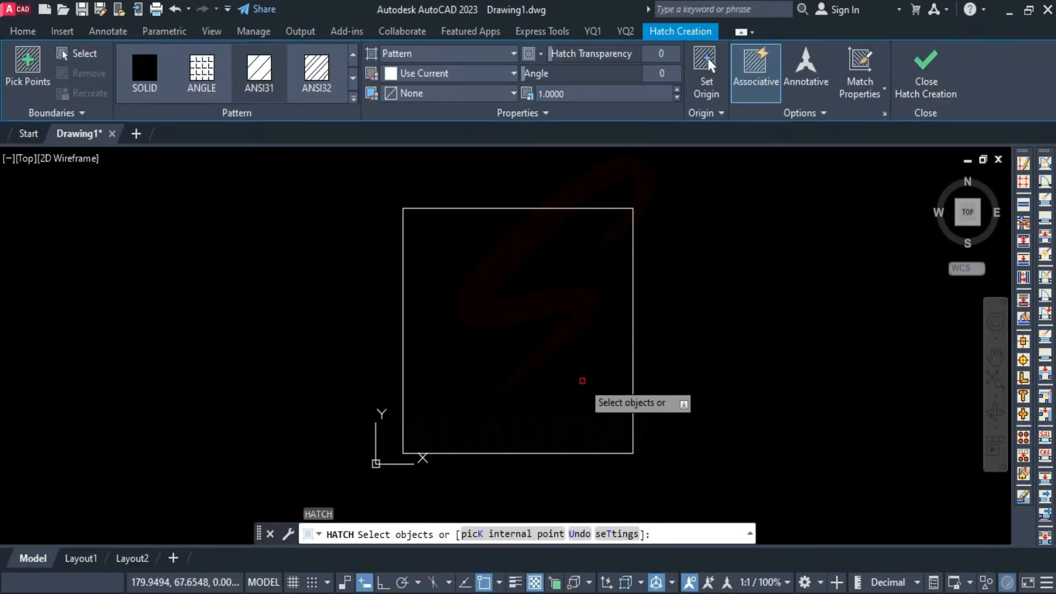
left_click(634, 366)
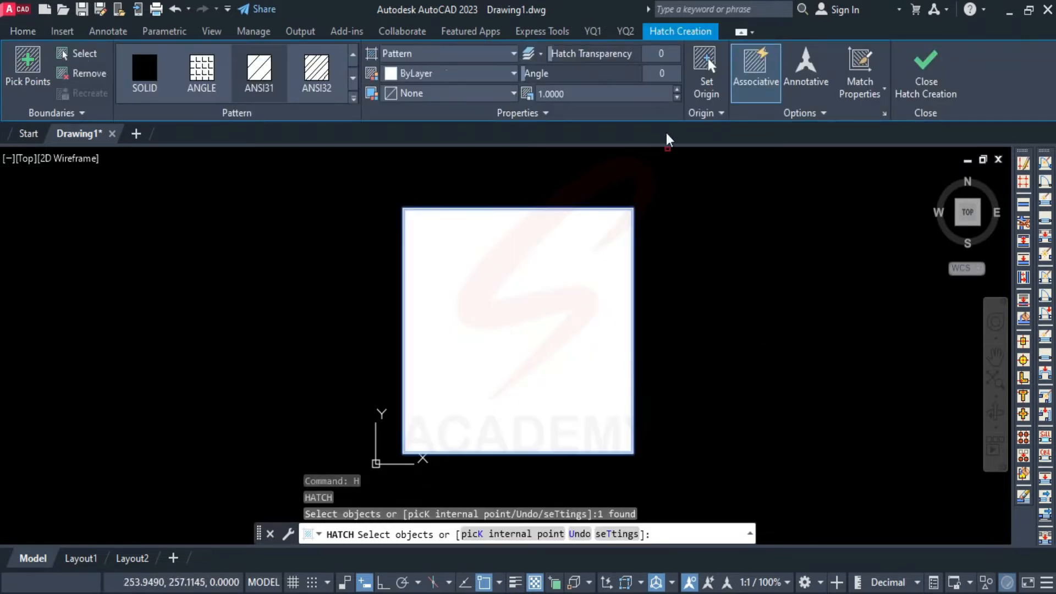
left_click(353, 98)
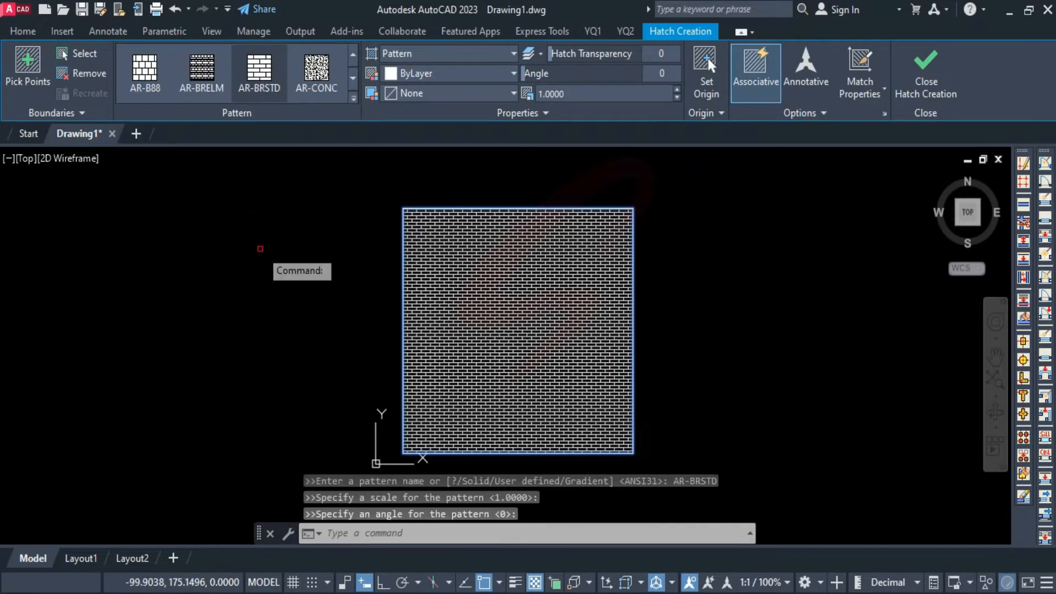
key("Escape")
key("Escape")
key("Escape")
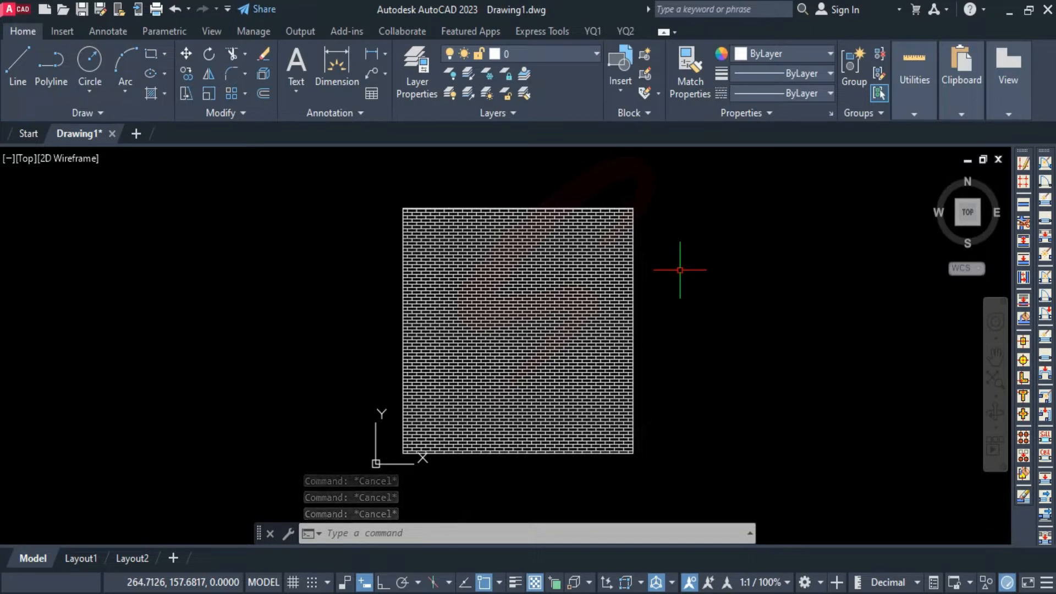
scroll(620, 372, "up", 3)
scroll(620, 294, "down", 3)
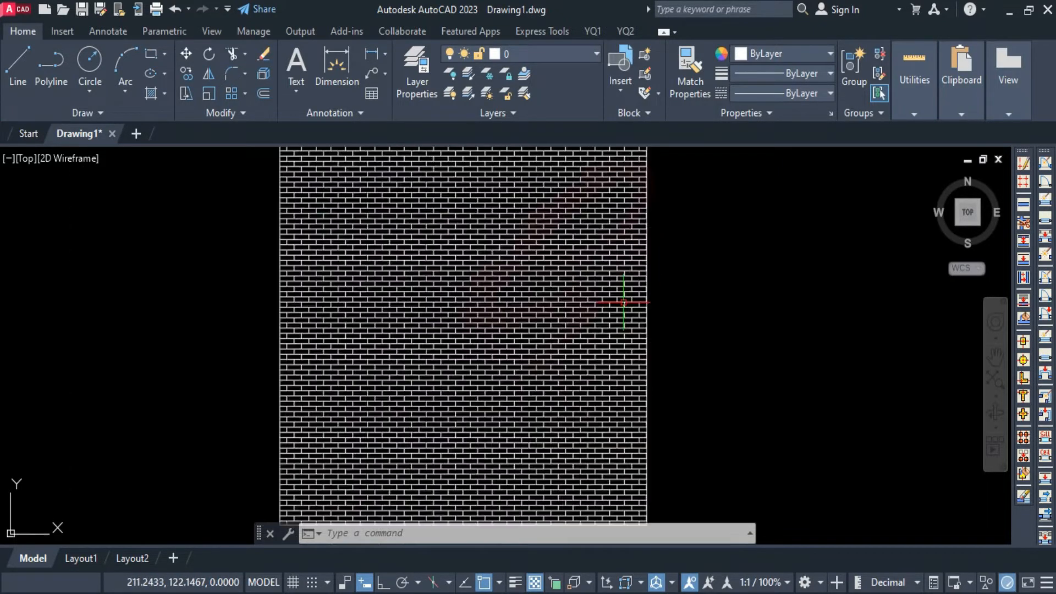
middle_click_drag(631, 306, 636, 312)
key("Escape")
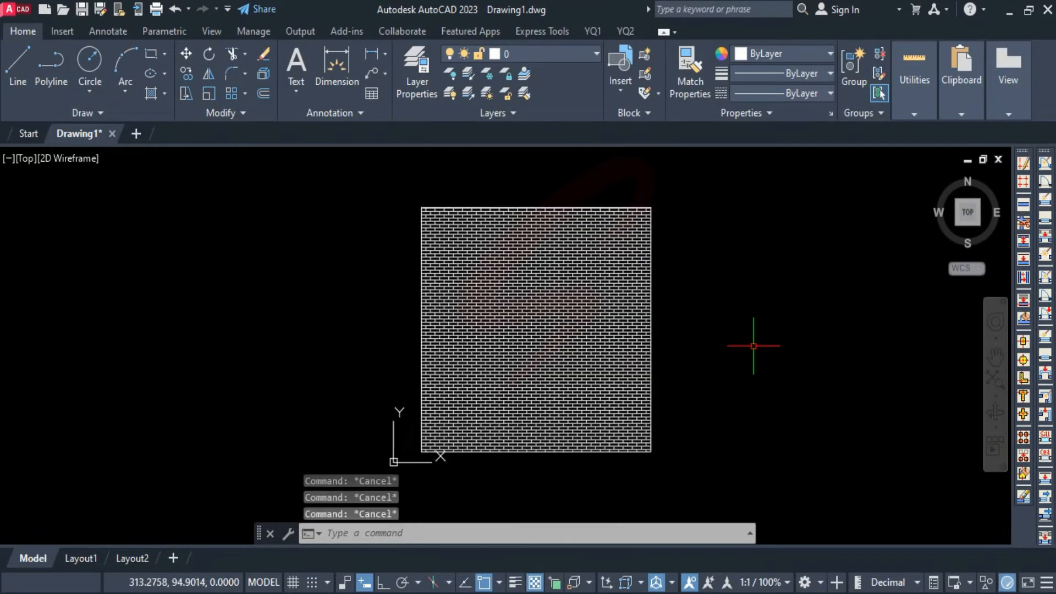
- Set the HPDLGMODE system variable to 1
type("HP")
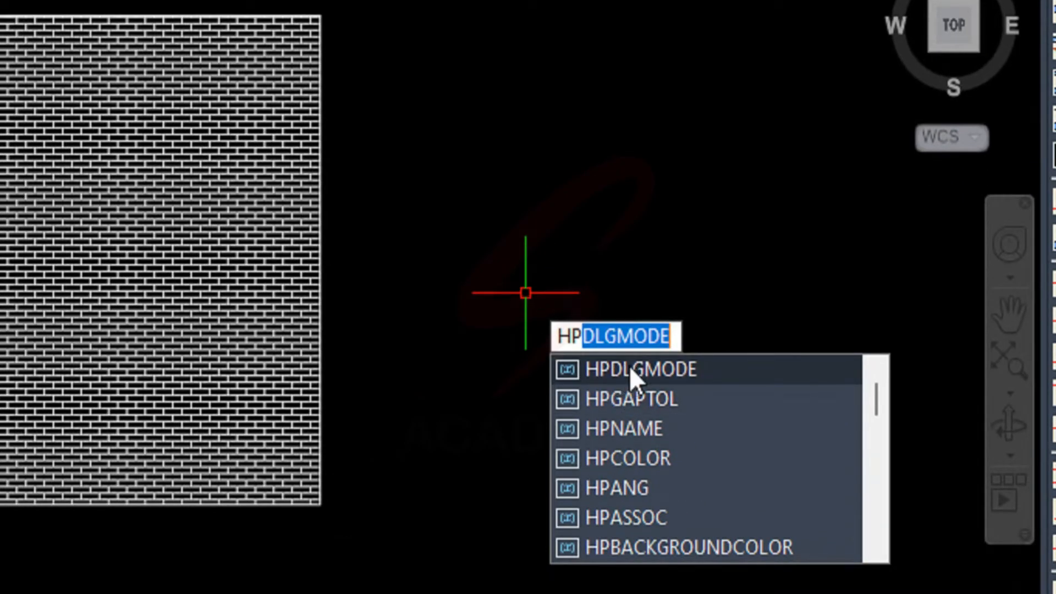
left_click(631, 369)
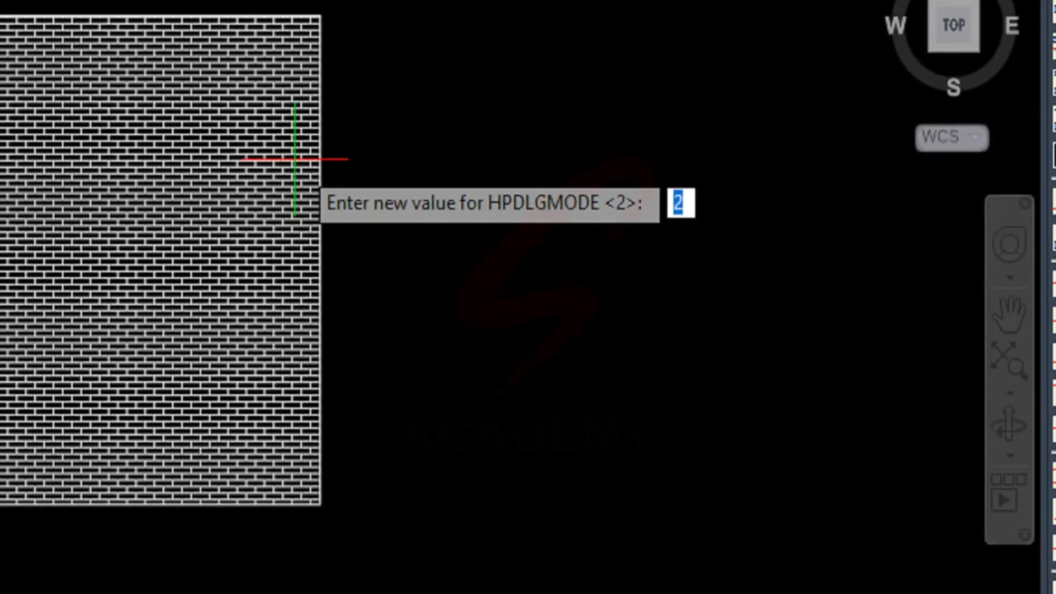
type("1")
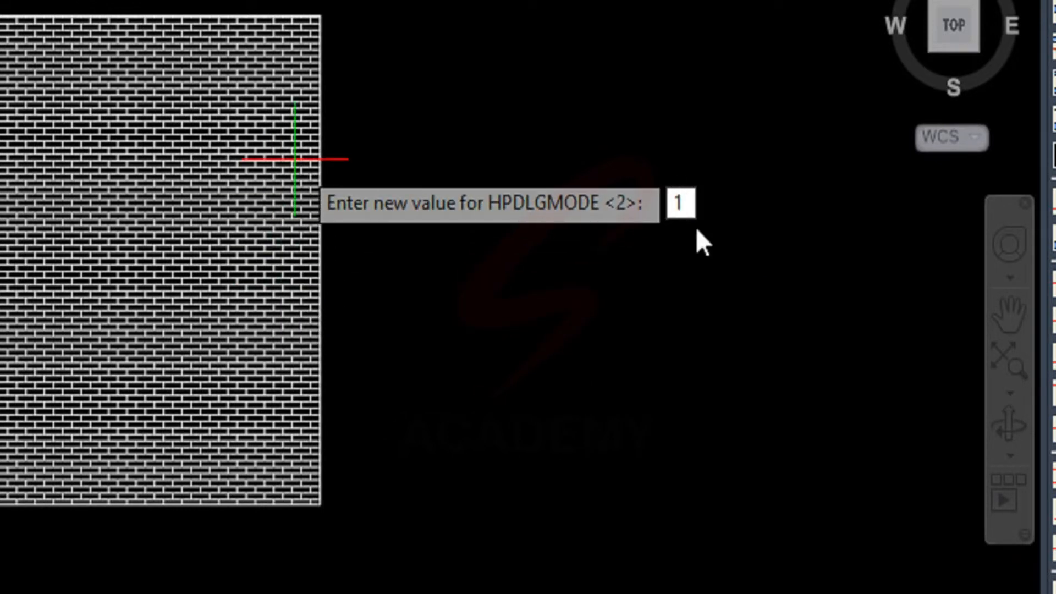
key("Return")
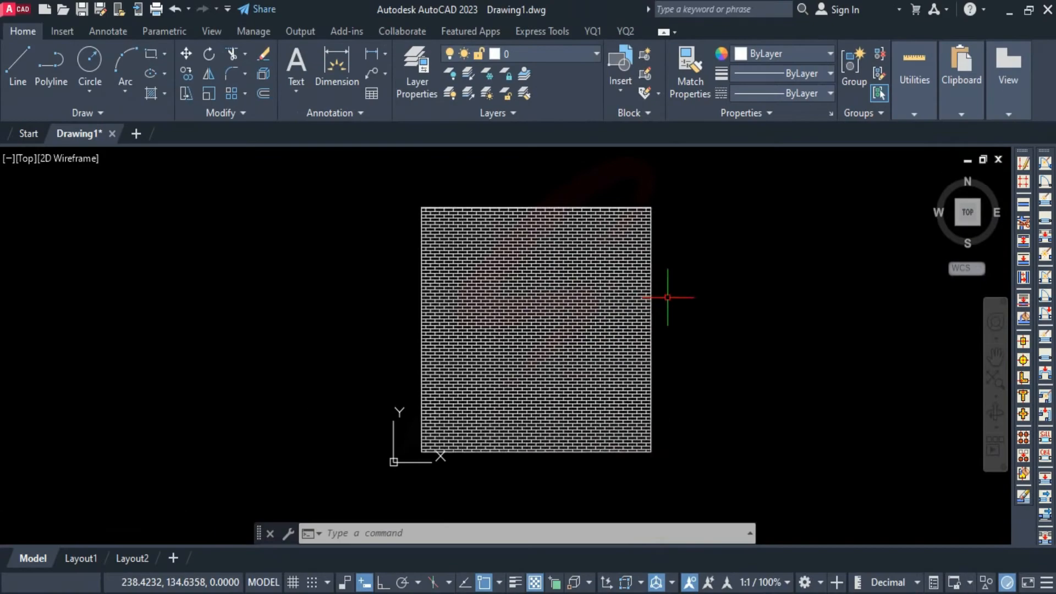
- Copy only the square's outline horizontally to the right of the hatched square, using its lower-right corner as base point and Ortho on
scroll(306, 294, "down", 2)
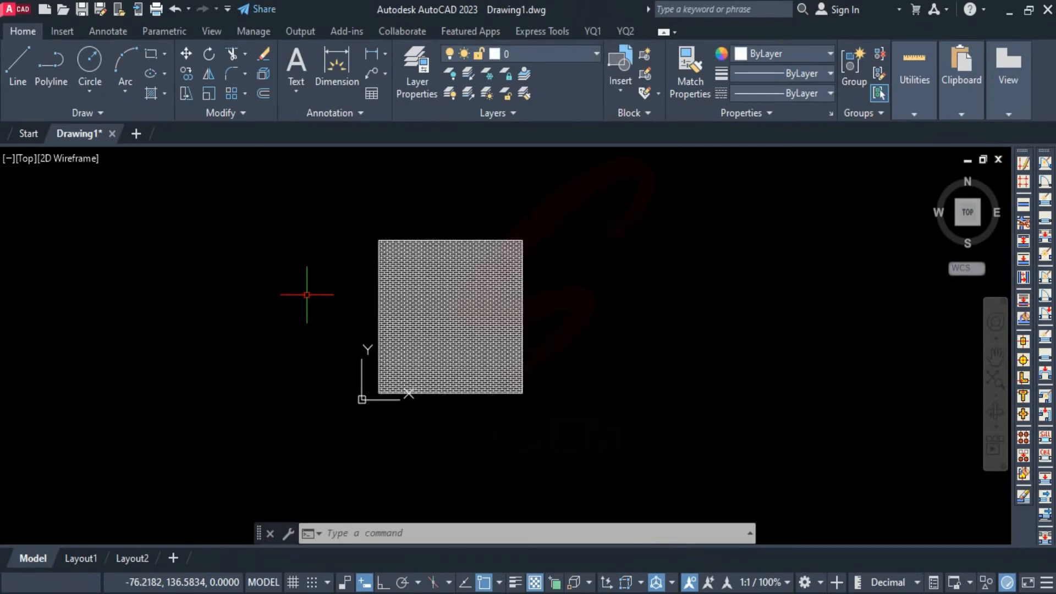
middle_click_drag(594, 289, 471, 278)
scroll(370, 323, "up", 2)
left_click(407, 320)
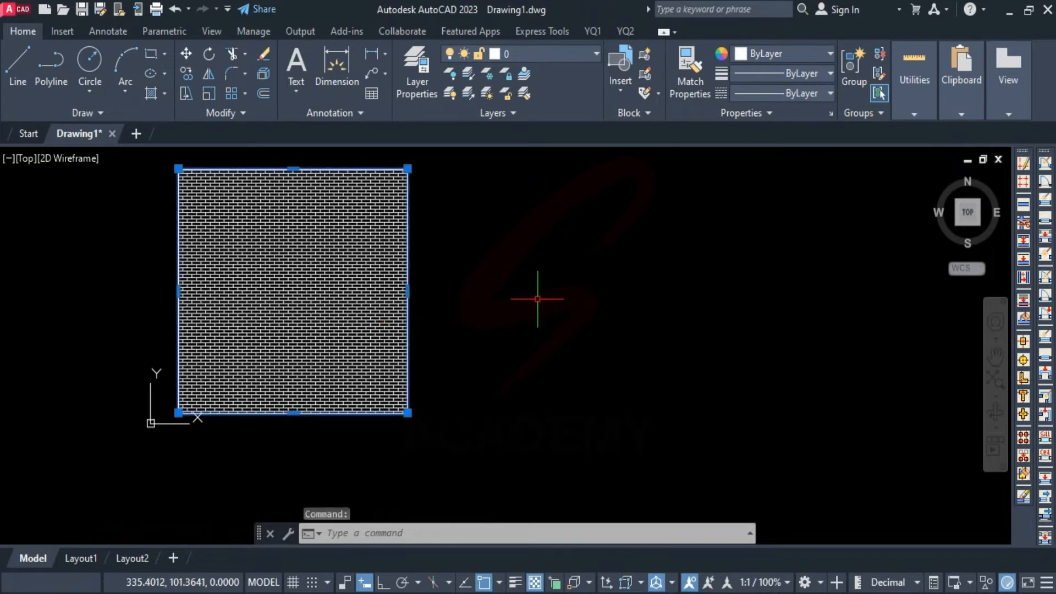
type("co")
key("Return")
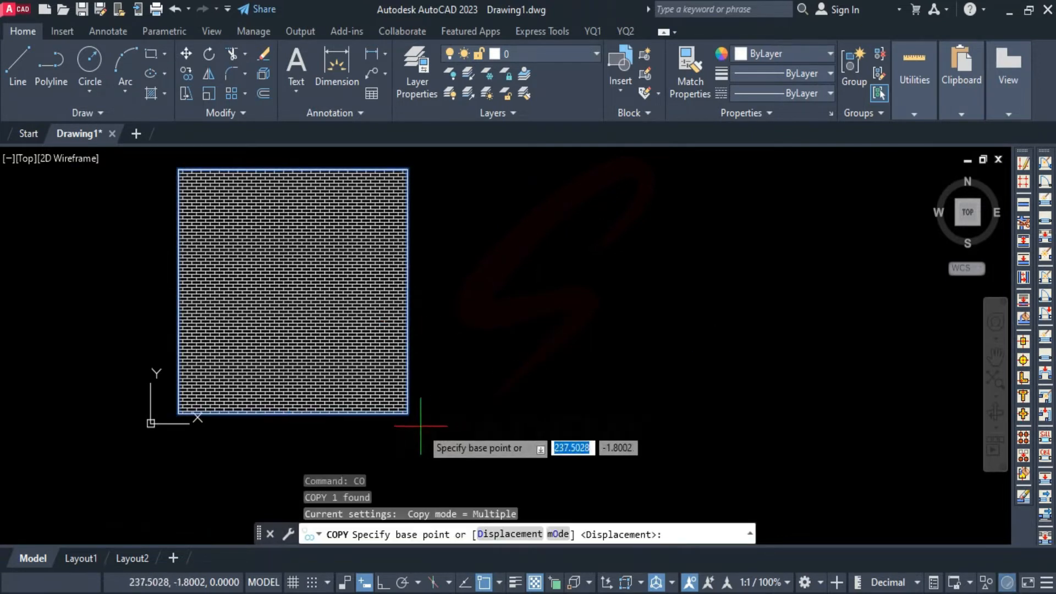
left_click(407, 413)
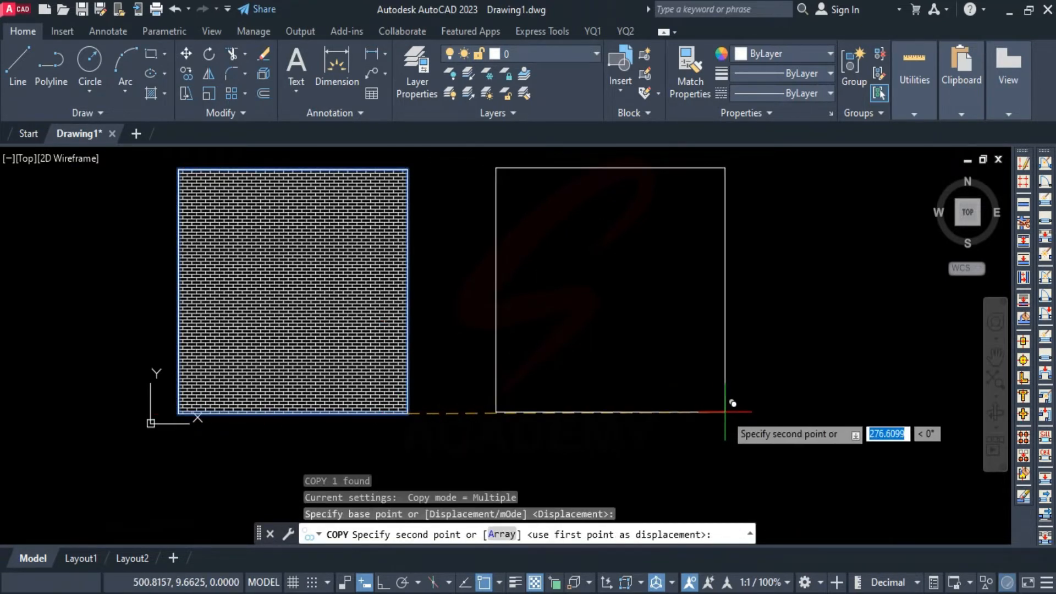
key("F8")
left_click(710, 329)
key("Return")
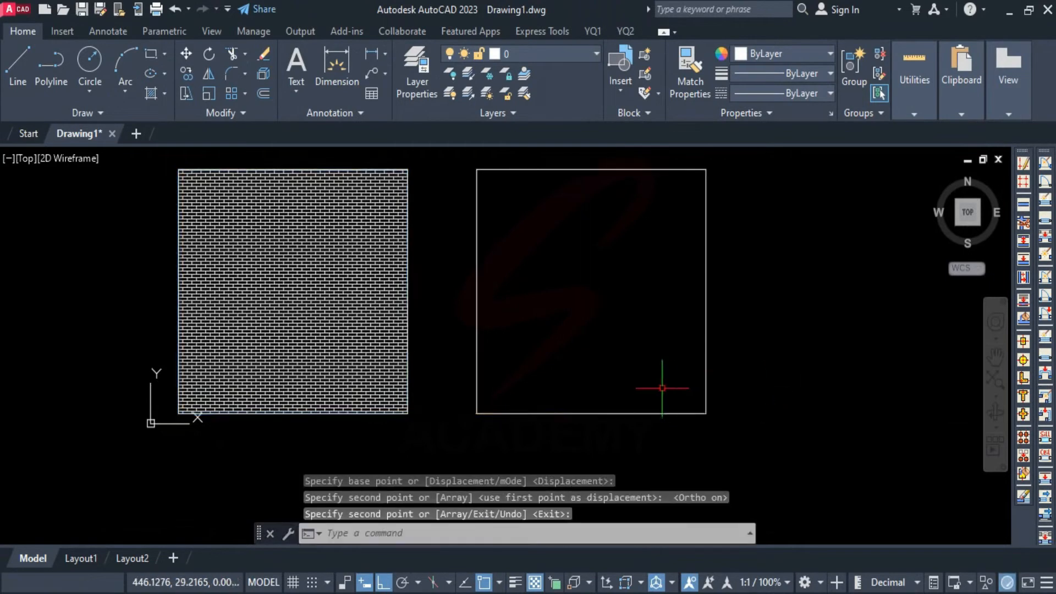
- Start a hatch and preview the Patron00020.pat pattern among the custom patterns of the hatch pattern palette
middle_click_drag(615, 376, 555, 400)
type("h")
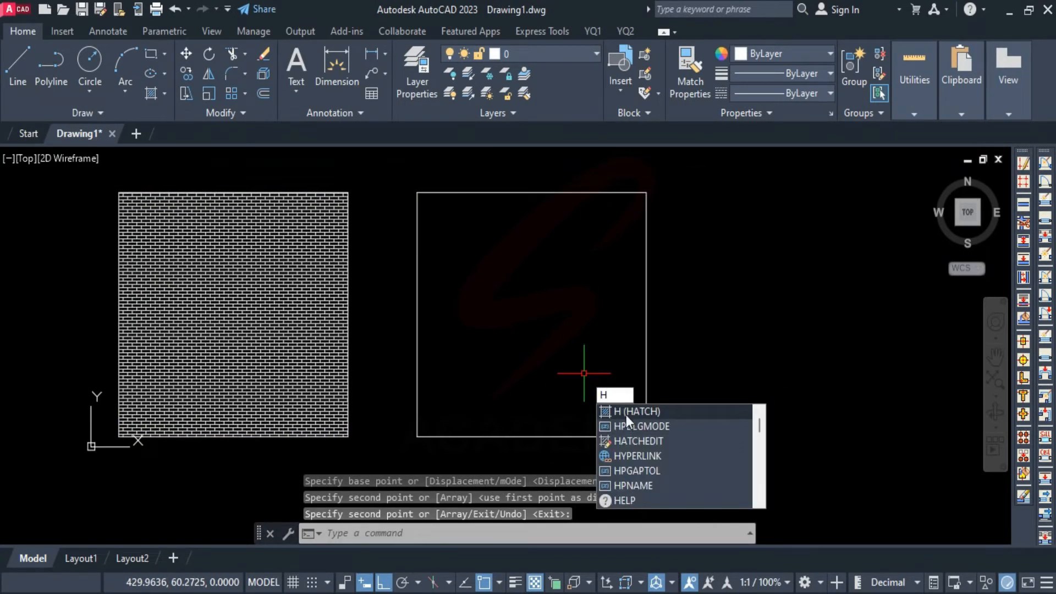
key("Return")
left_click_drag(481, 41, 441, 63)
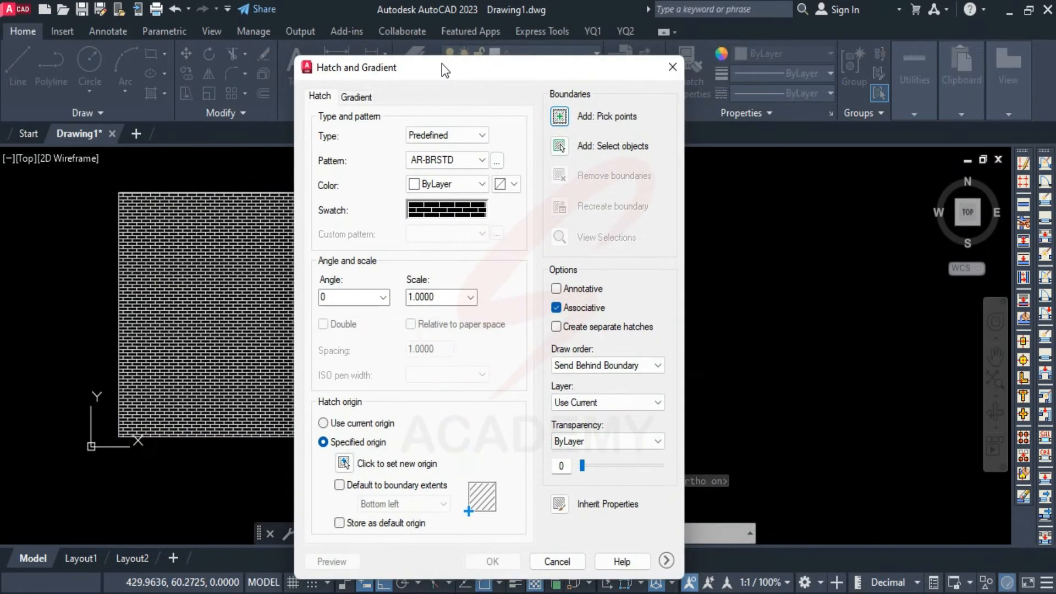
left_click(496, 159)
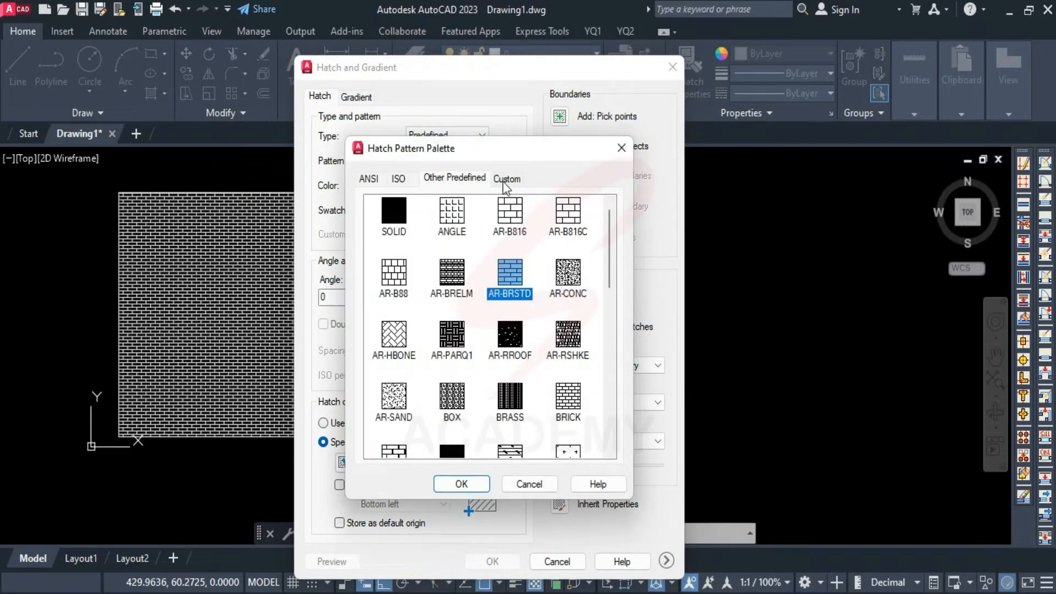
left_click(502, 181)
left_click_drag(487, 216, 495, 366)
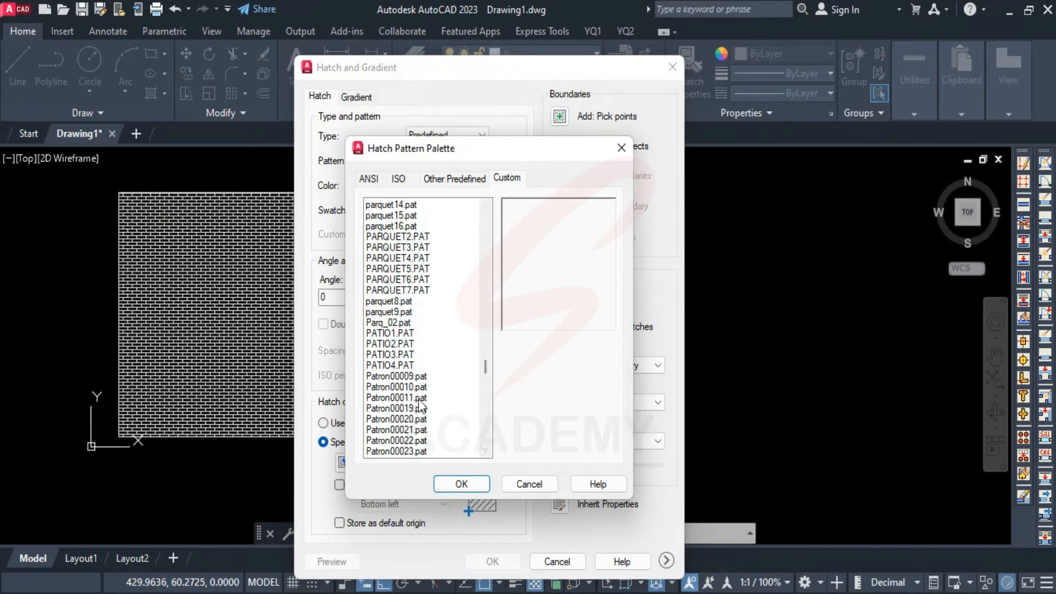
left_click(395, 420)
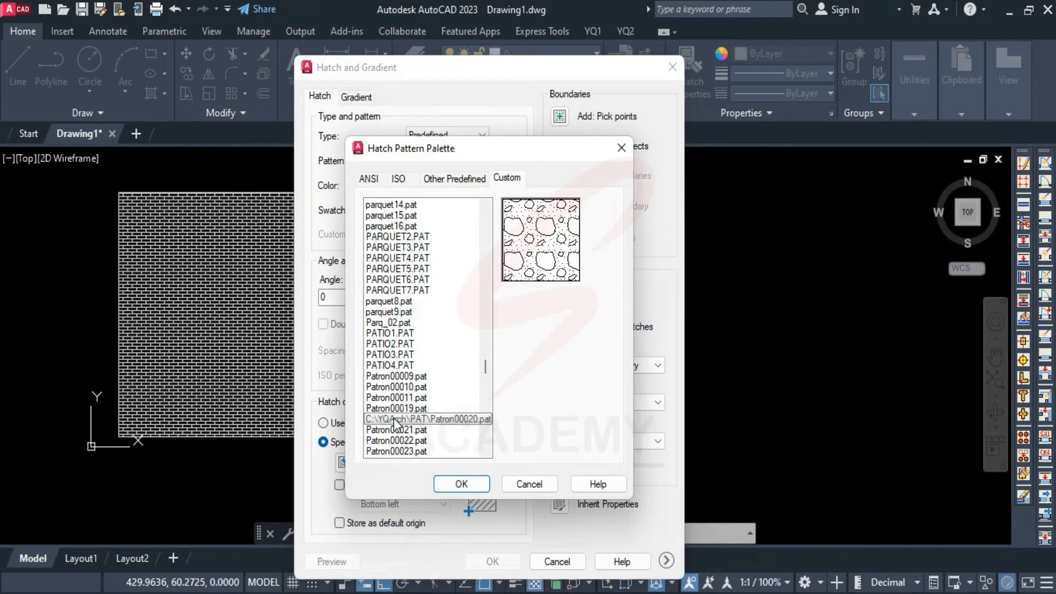
- Choose the custom SCALLOP2 pattern for the new hatch and accept it in the pattern palette
left_click_drag(487, 372, 483, 401)
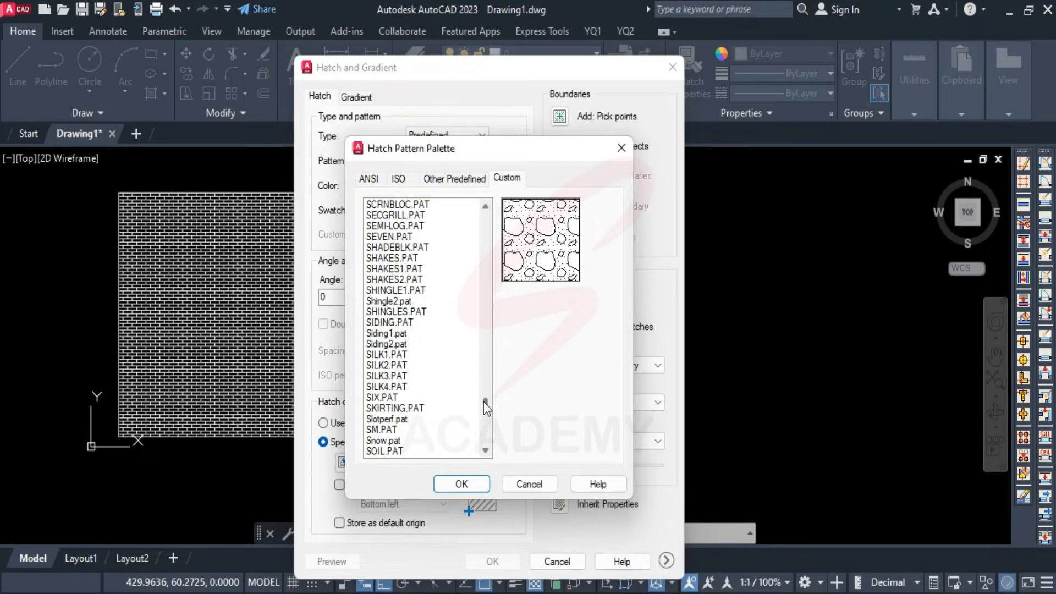
left_click(485, 207)
left_click(485, 204)
left_click(486, 203)
left_click(486, 203)
left_click(486, 203)
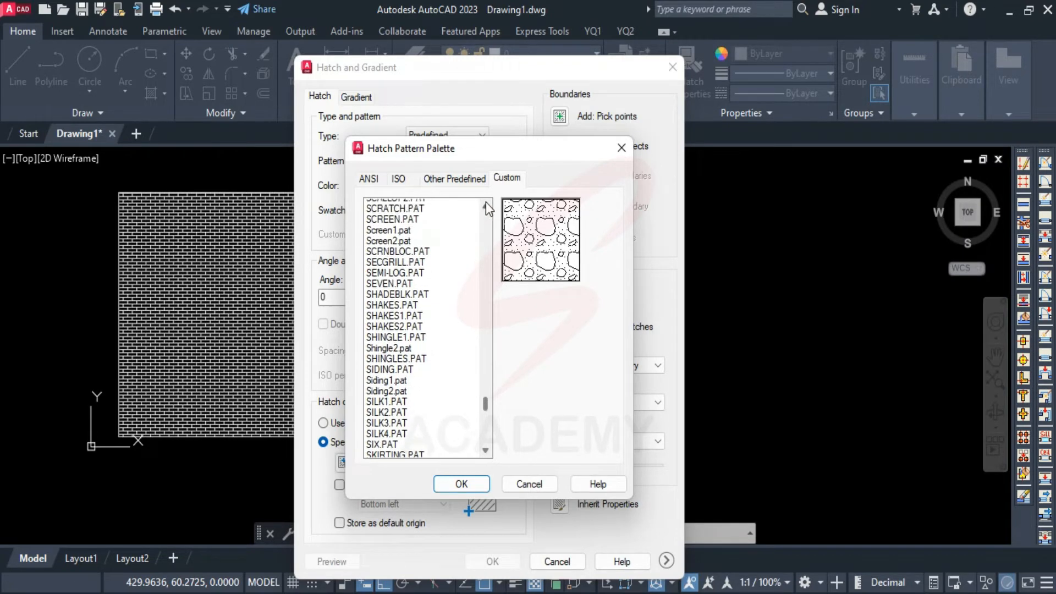
left_click(486, 204)
left_click(486, 204)
left_click(442, 224)
left_click(461, 484)
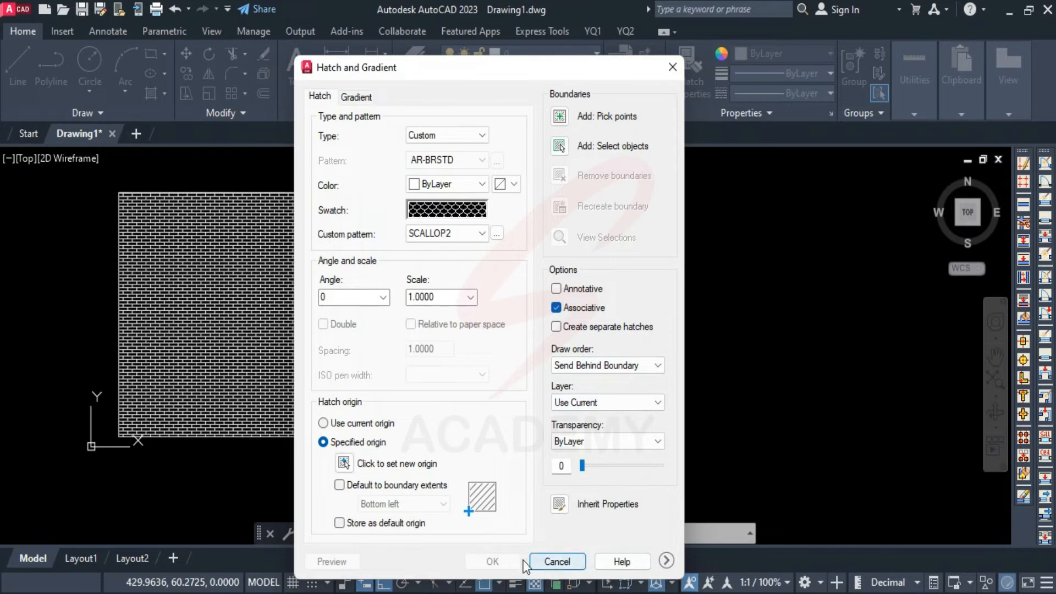
- Define the empty square as the hatch boundary by picking a point inside it
left_click(559, 118)
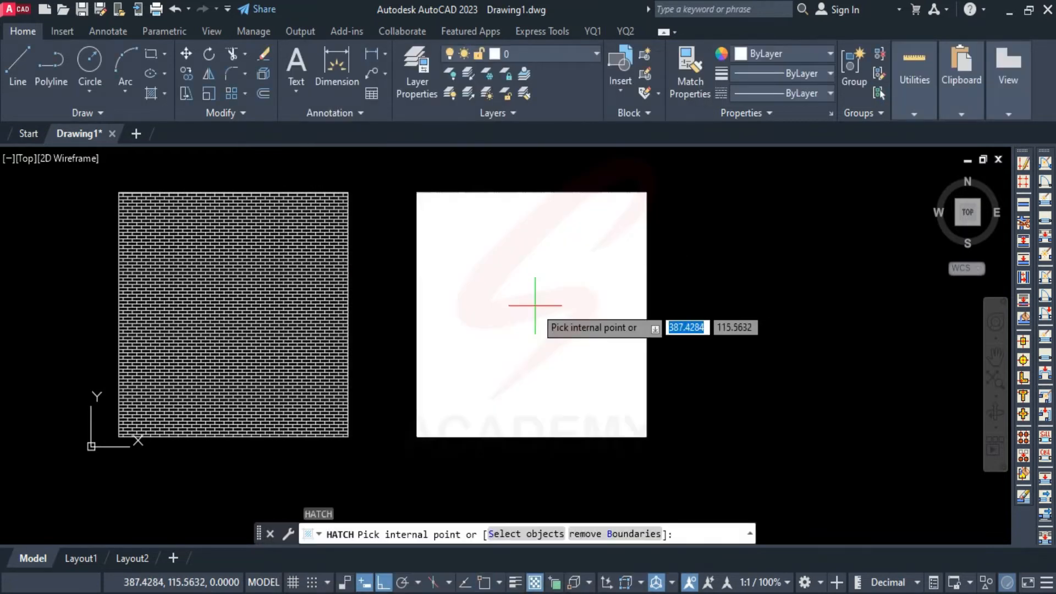
left_click(542, 290)
key("Return")
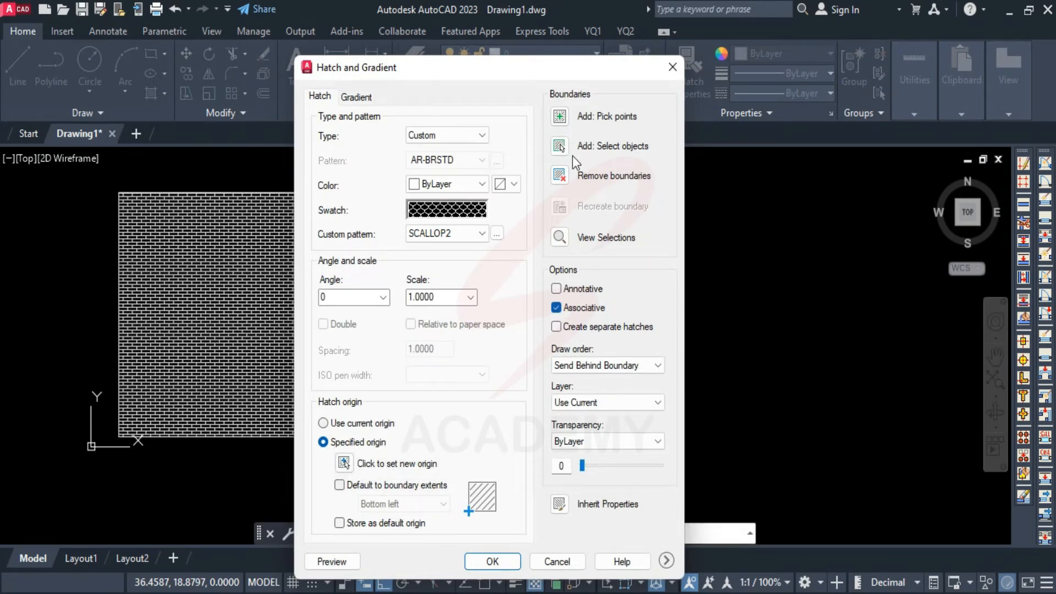
- Try the SCALLOP2 hatch at a scale of 150 and preview it in the square
left_click(470, 298)
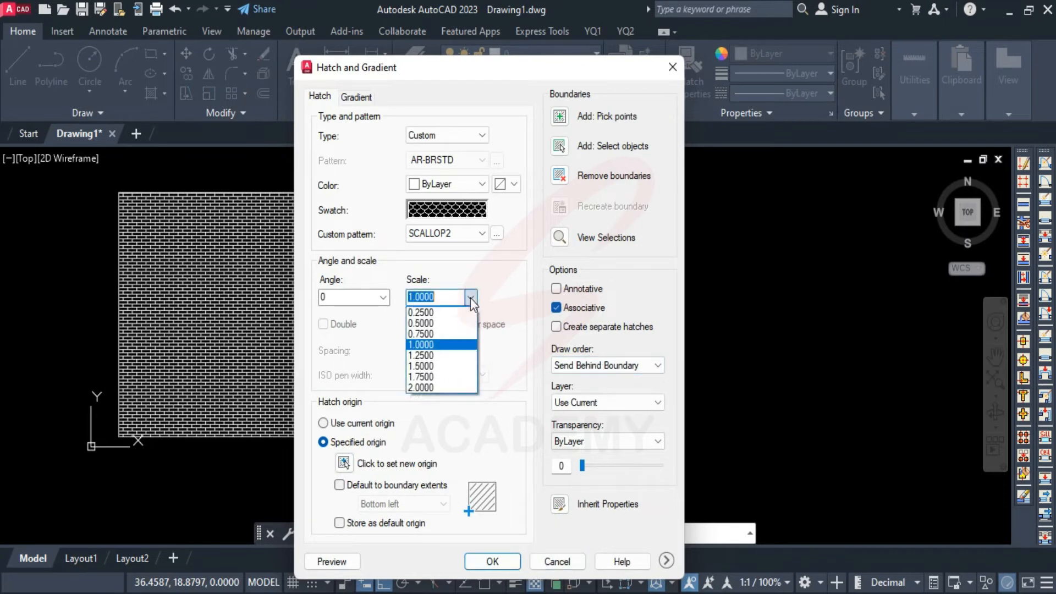
left_click(427, 386)
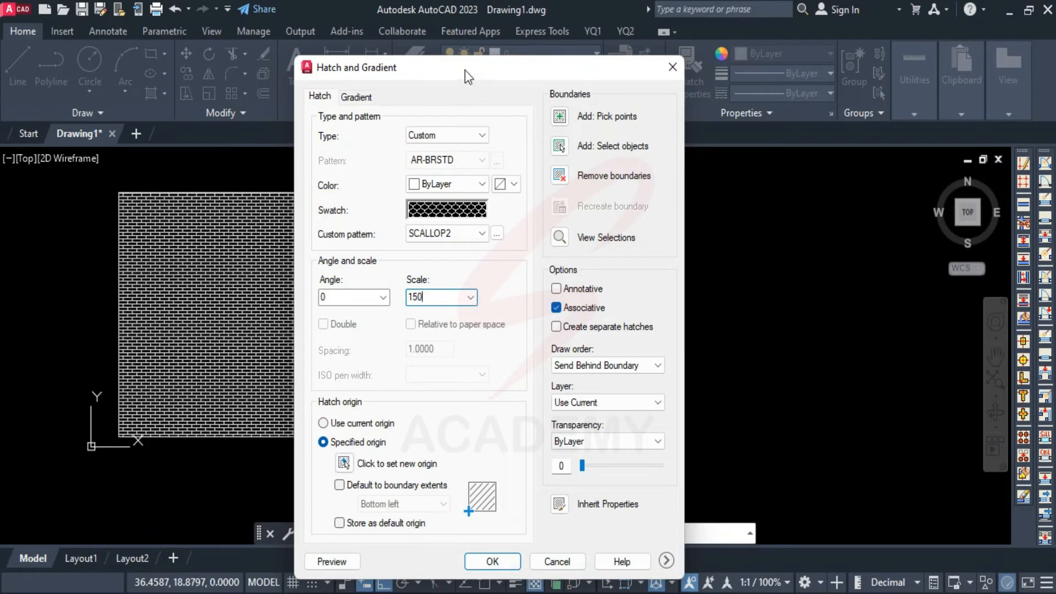
left_click_drag(465, 70, 711, 50)
left_click(590, 543)
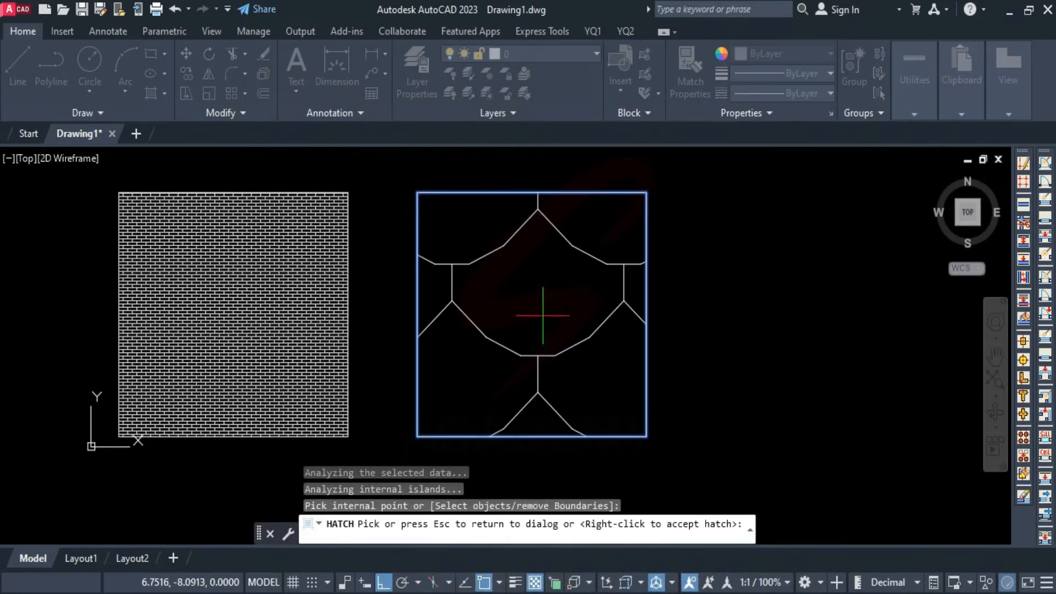
key("Escape")
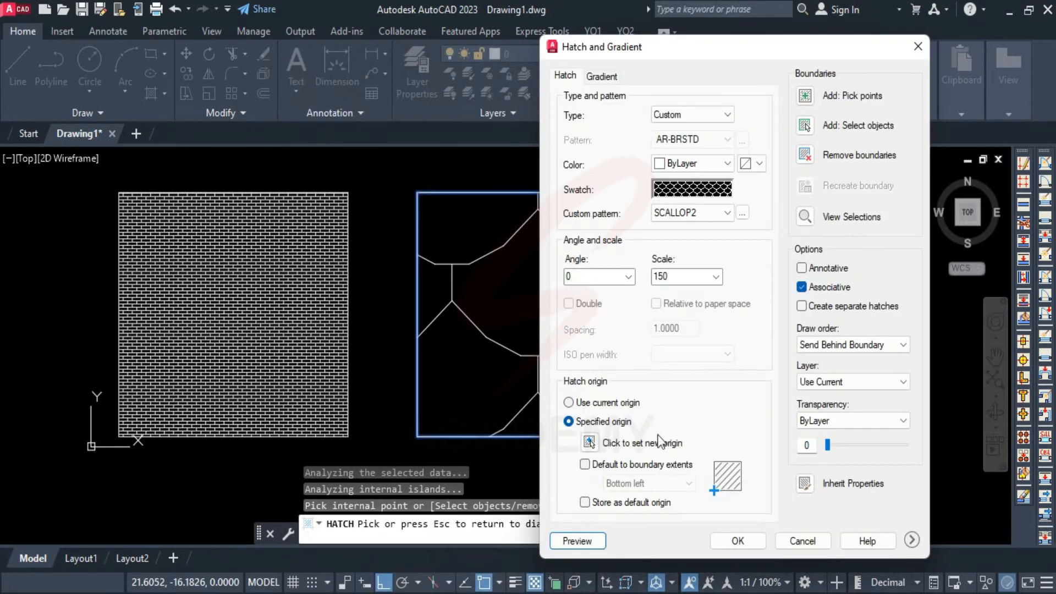
- Set the SCALLOP2 hatch scale to 50, preview it and apply the hatch to the square
double_click(672, 278)
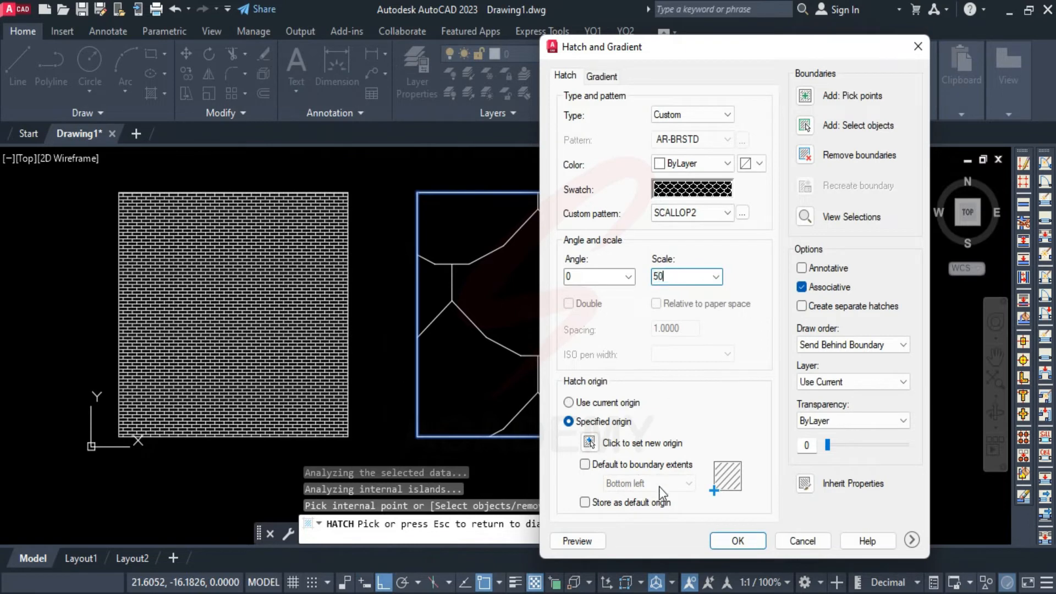
type("50")
left_click(577, 541)
middle_click_drag(580, 312, 528, 286)
key("Escape")
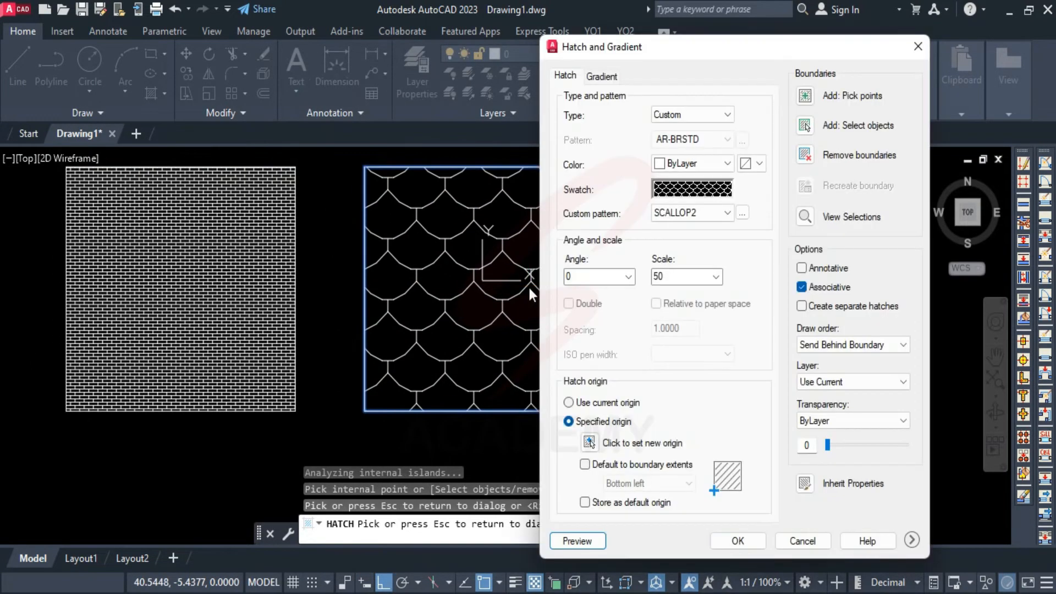
left_click(744, 545)
scroll(617, 321, "down", 1)
middle_click_drag(615, 321, 644, 354)
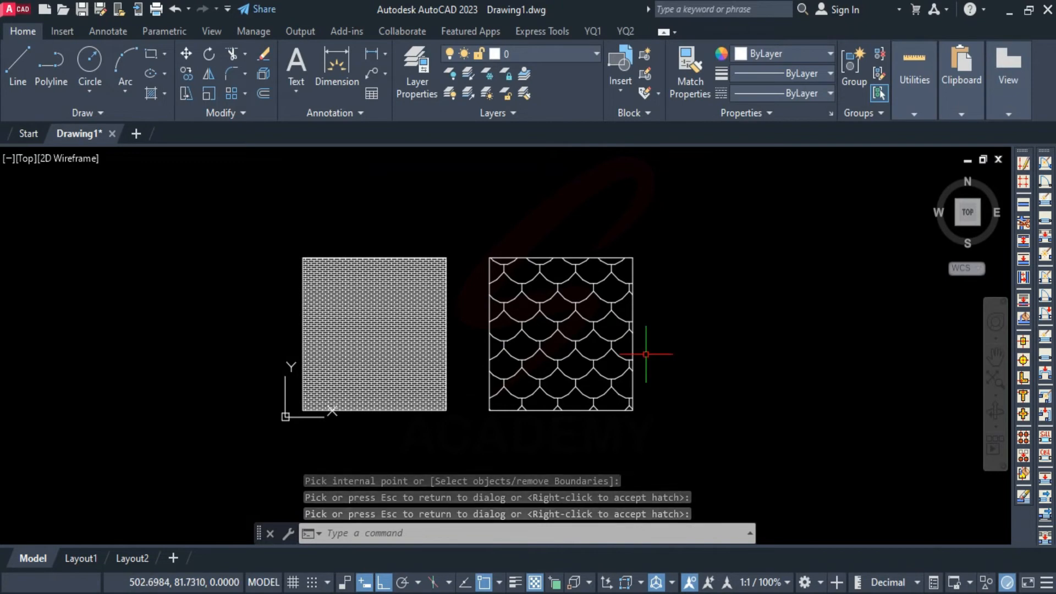
- Change the colour of the scallop hatch to orange 242,103,34
left_click(571, 355)
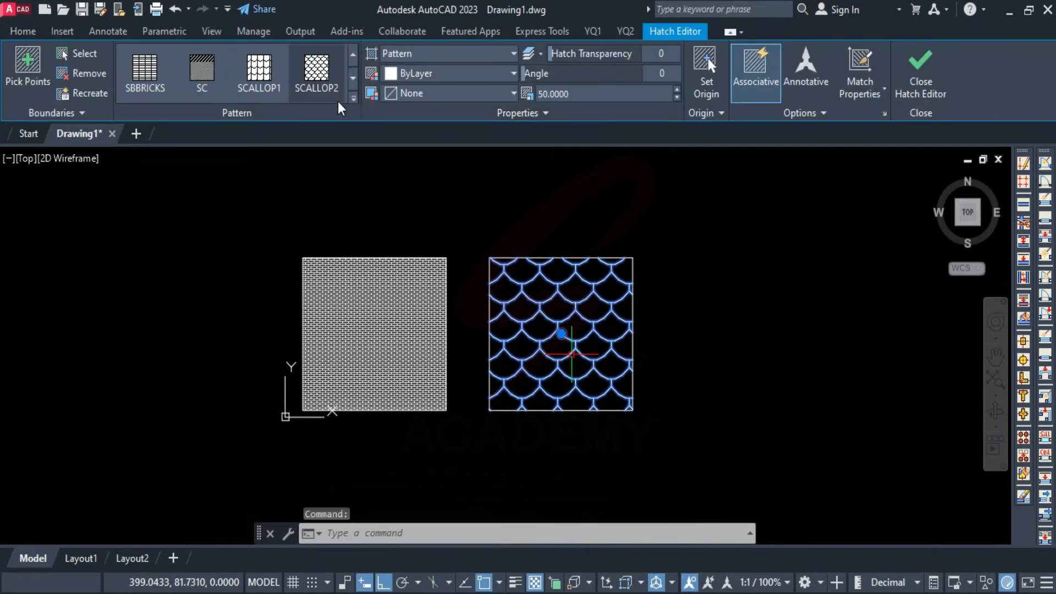
left_click(429, 80)
left_click(428, 75)
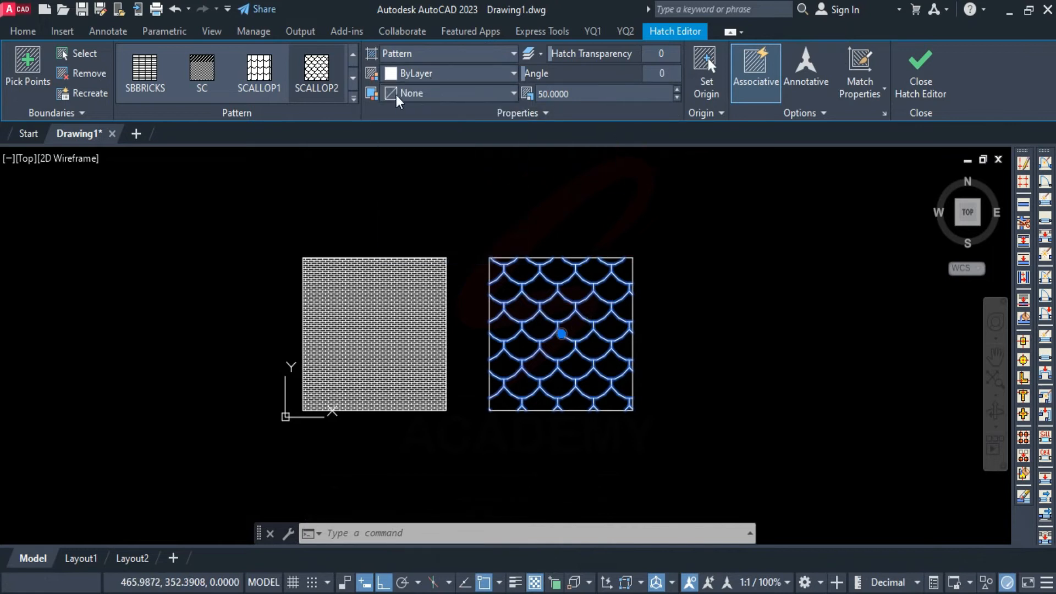
left_click(418, 71)
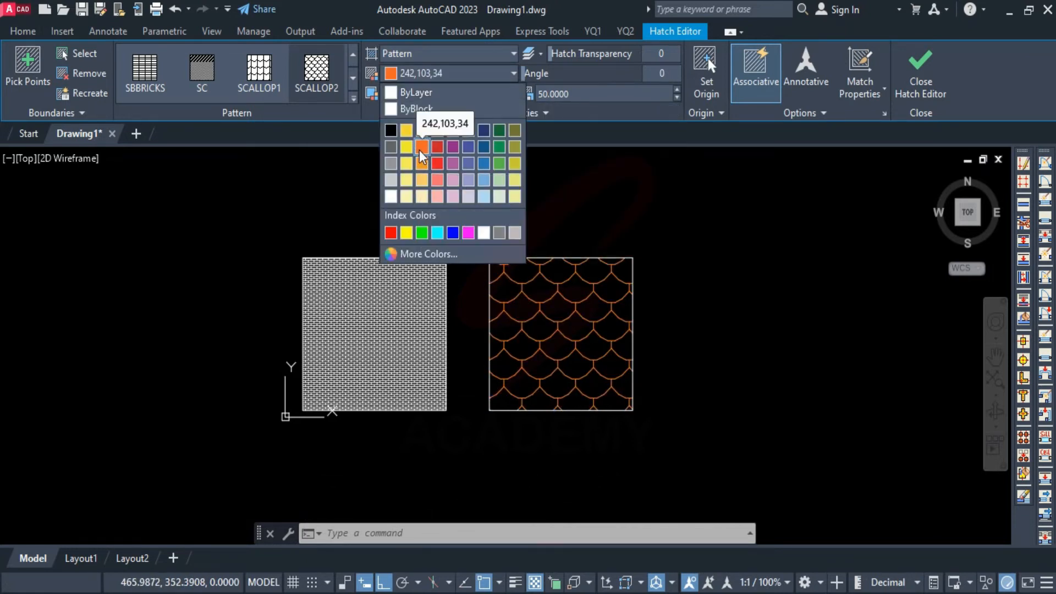
left_click(410, 137)
key("Escape")
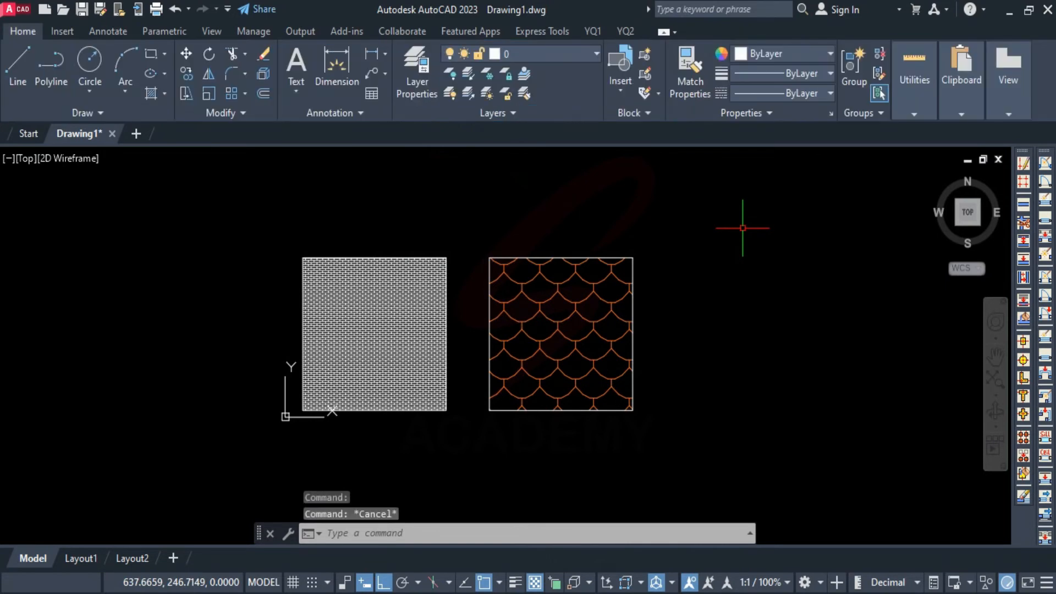
- Try a scale of 50 on the AR-BRSTD brick hatch
left_click(420, 377)
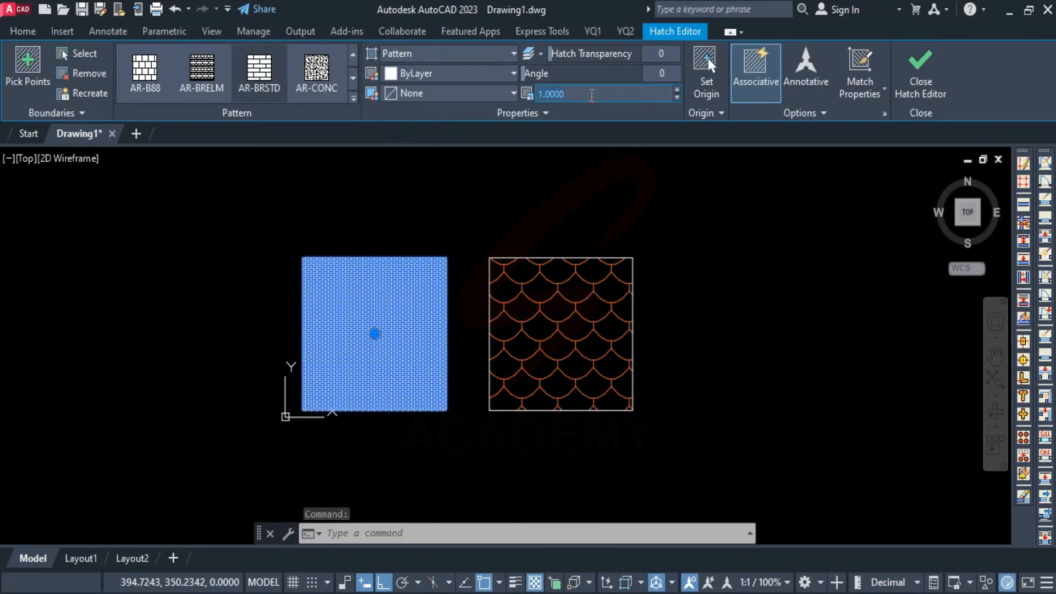
type("50")
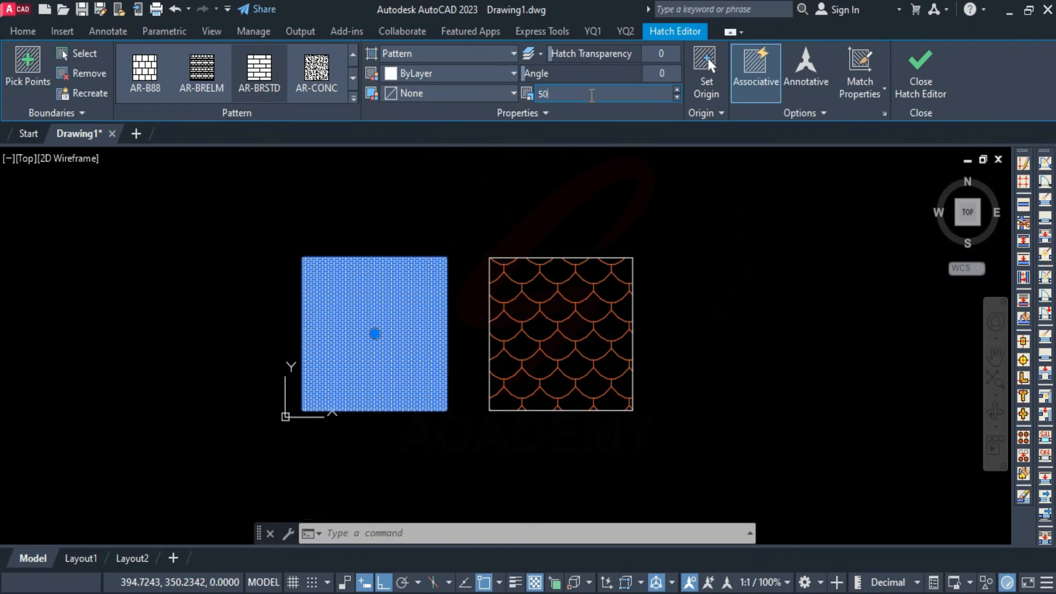
left_click(932, 81)
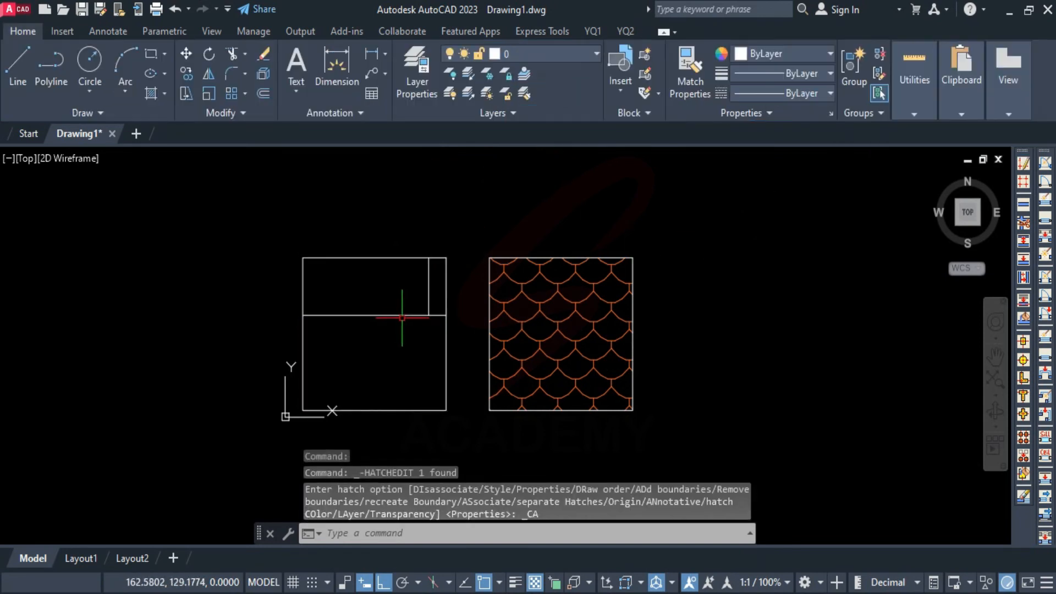
- Set the scale of the AR-BRSTD brick hatch to 5
left_click(399, 316)
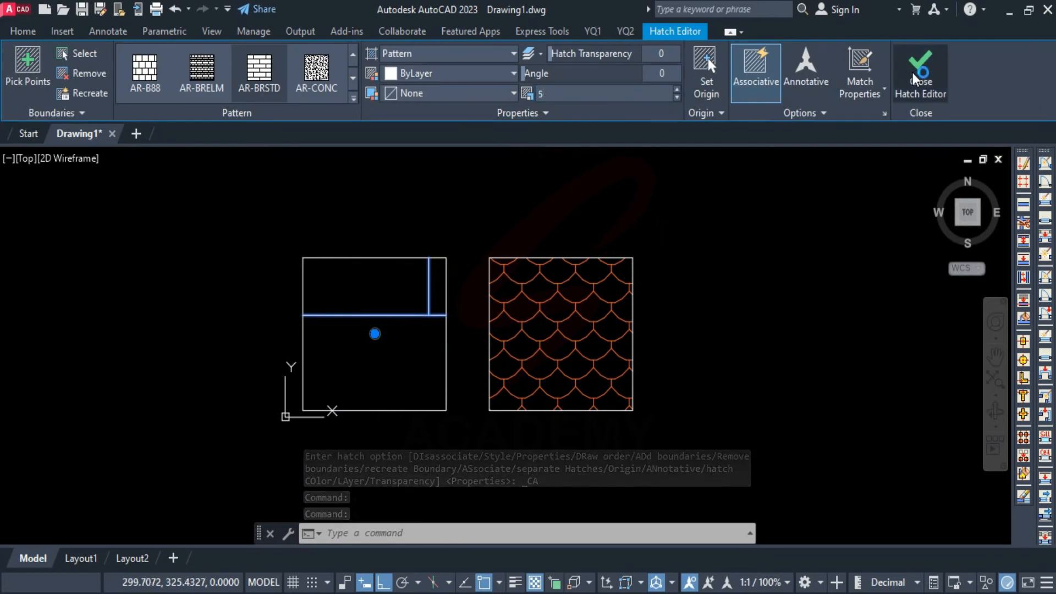
key("Escape")
left_click(539, 185)
- Change the colour of the brick hatch to a light orange
left_click(398, 306)
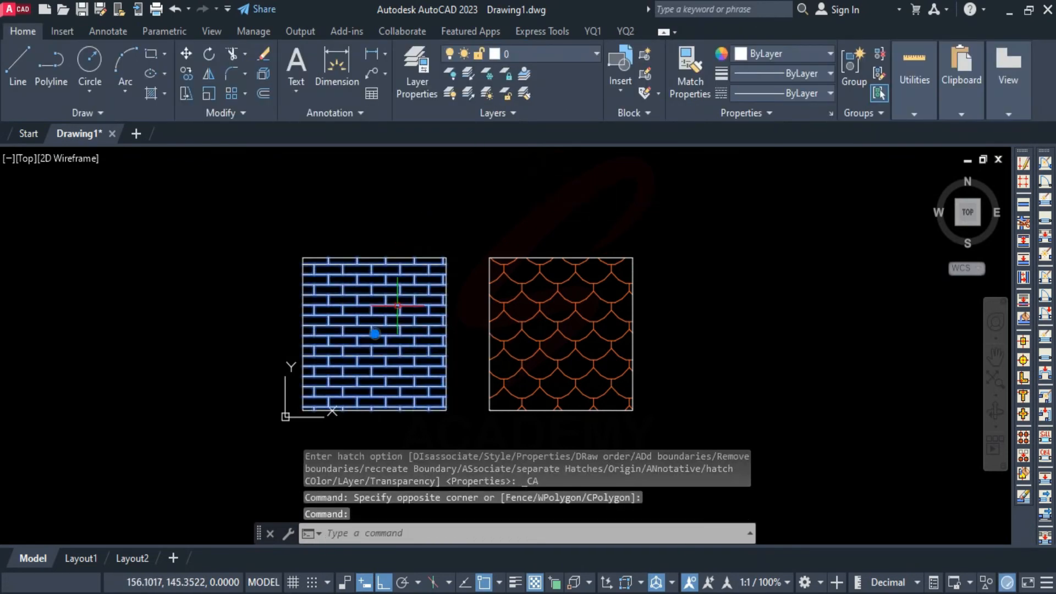
left_click(407, 73)
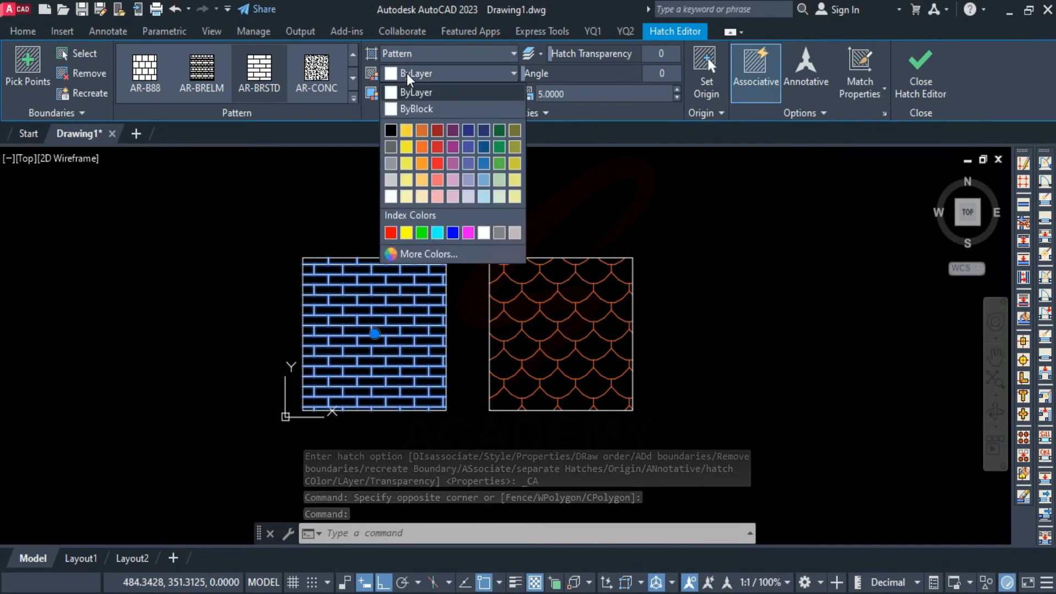
left_click(420, 165)
key("Escape")
mouse_move(707, 247)
middle_mouse_down()
mouse_move(745, 272)
mouse_move(776, 251)
middle_mouse_up()
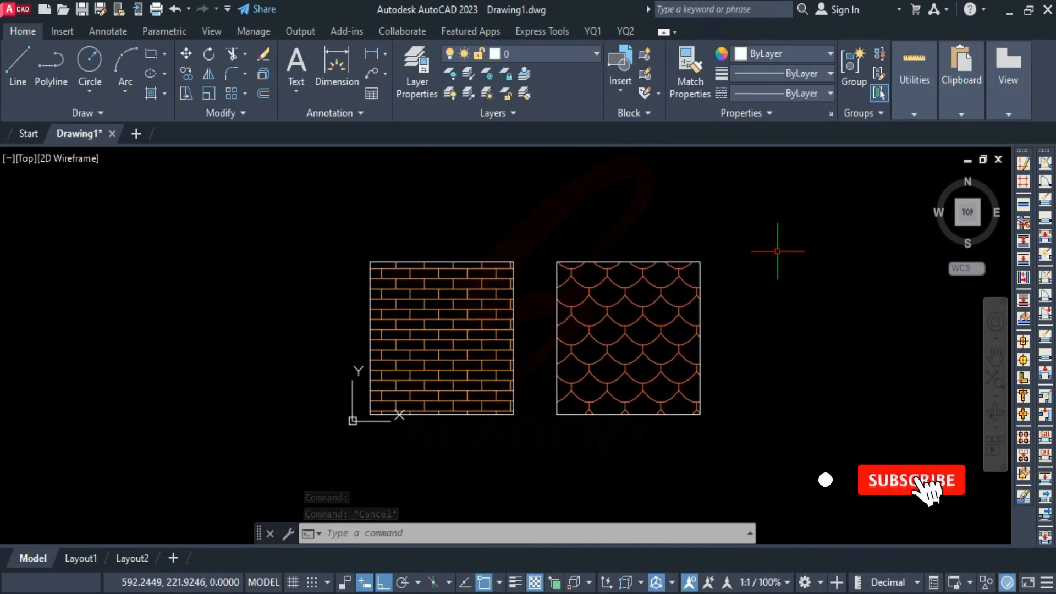
- Look at the classic Hatch and Gradient dialog through the Hatch command and close it without hatching
type("h")
key("Return")
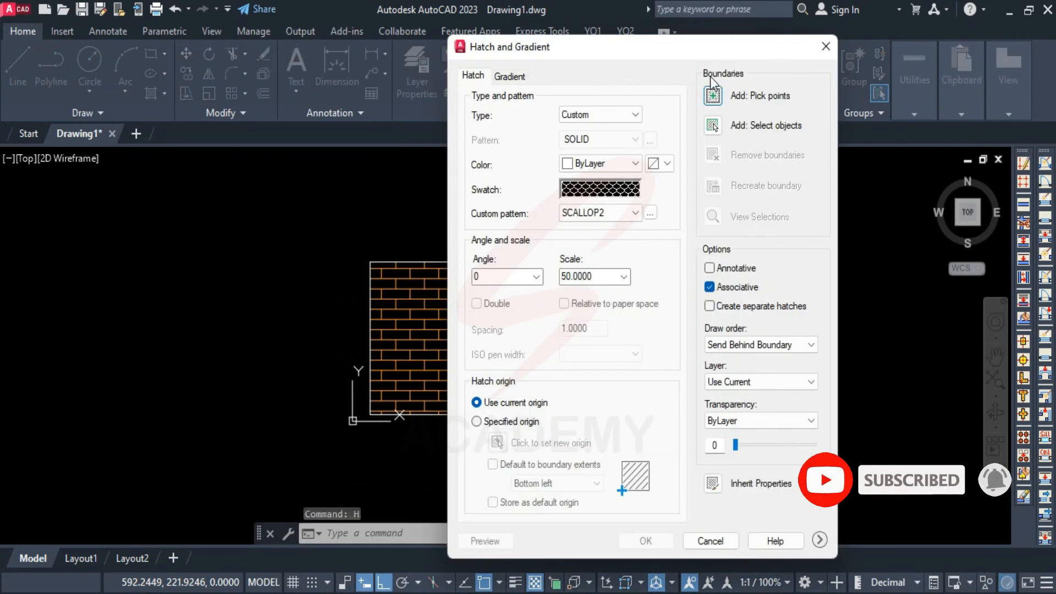
left_click(825, 46)
- Set the HPDLGMODE system variable to 2
type("Hp")
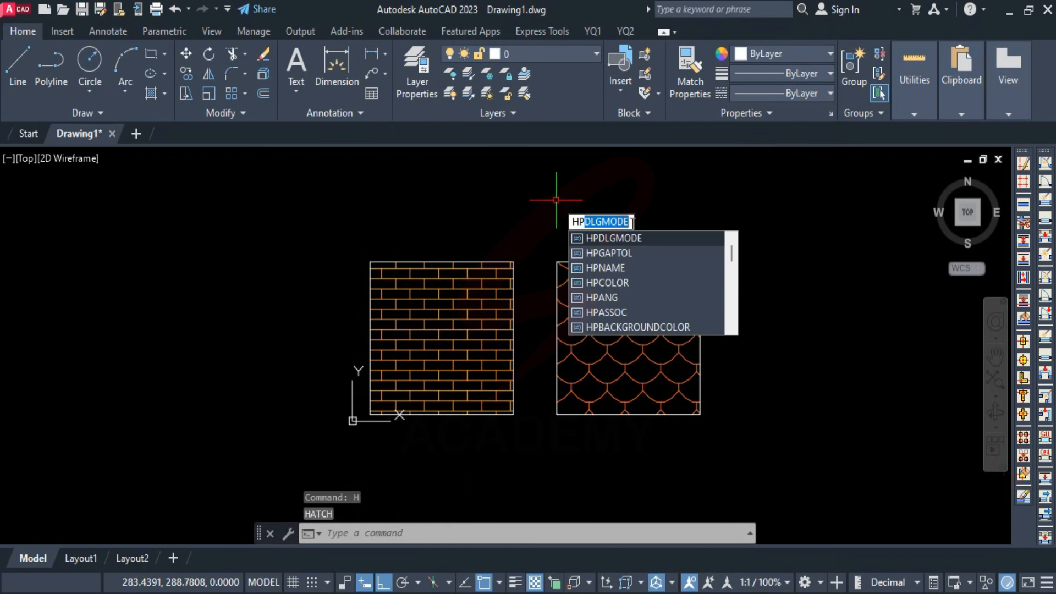
key("Return")
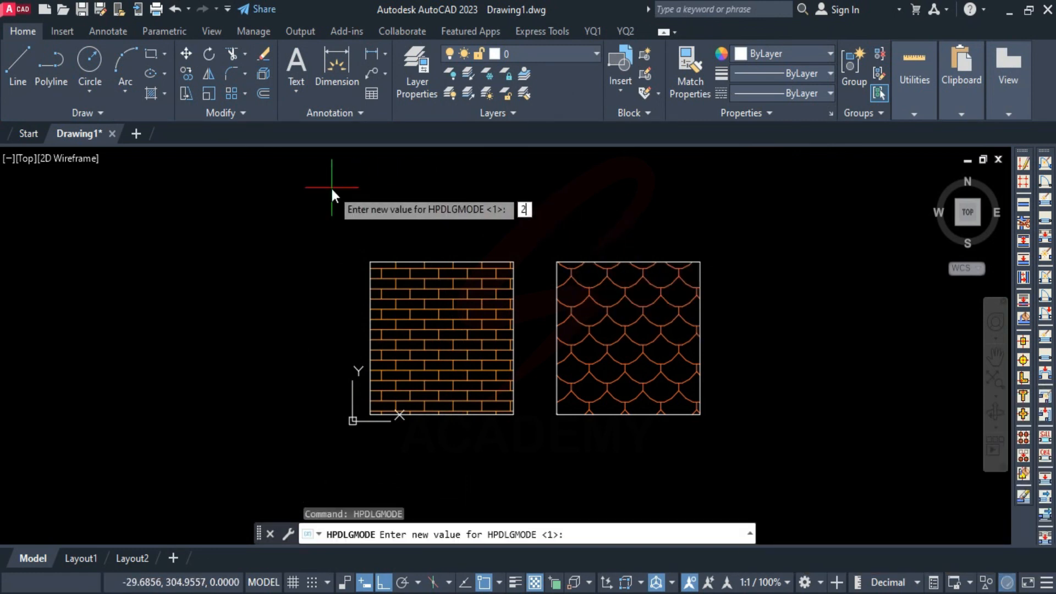
type("2")
key("Return")
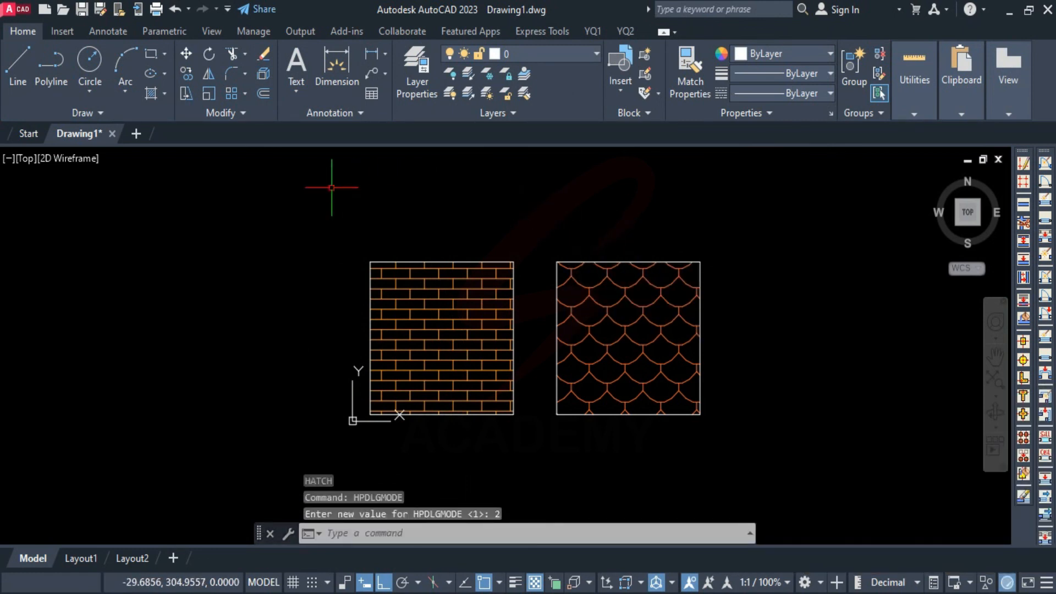
key("Escape")
key("Escape")
key("Escape")
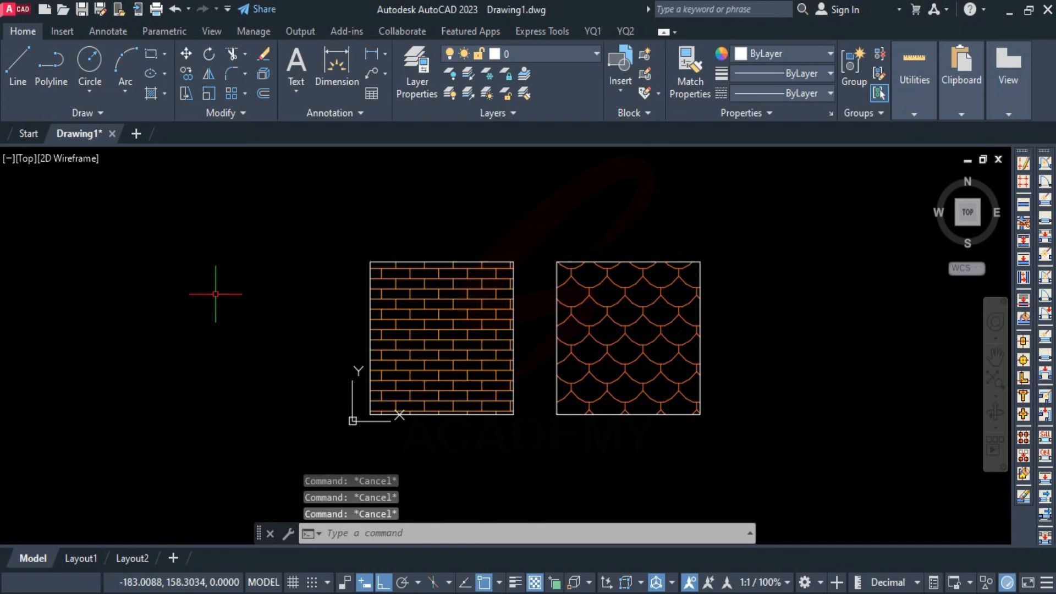
left_click(283, 358)
left_click(241, 329)
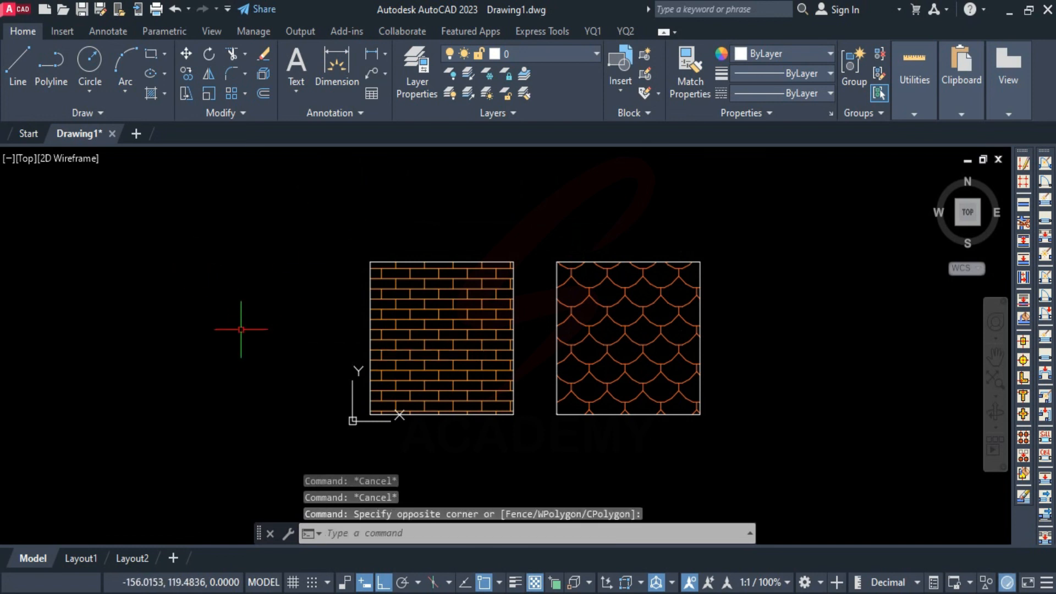